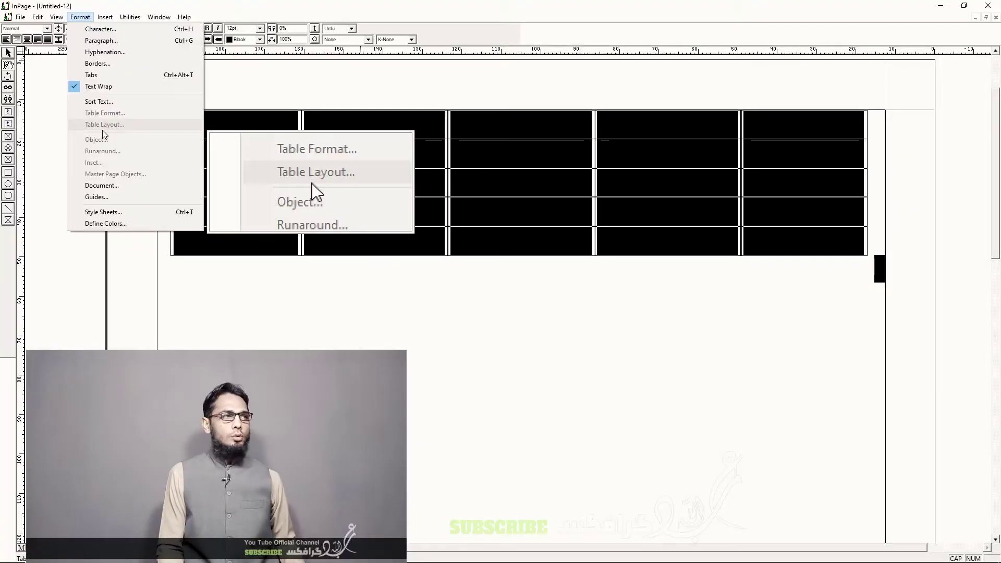
Select every cell of the table and look over its Table Format settings without changing them.
left_click(622, 98)
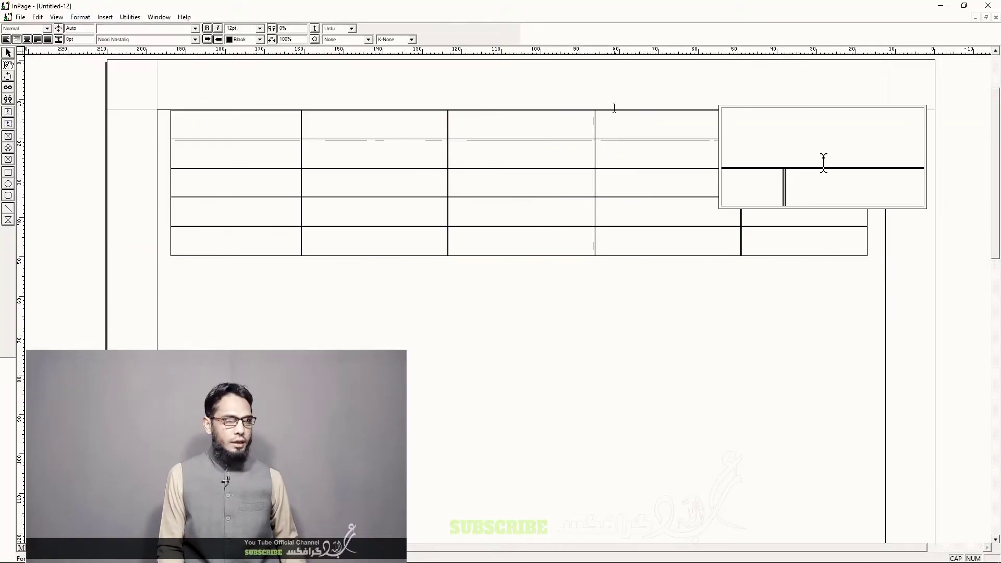
left_click_drag(750, 124, 274, 256)
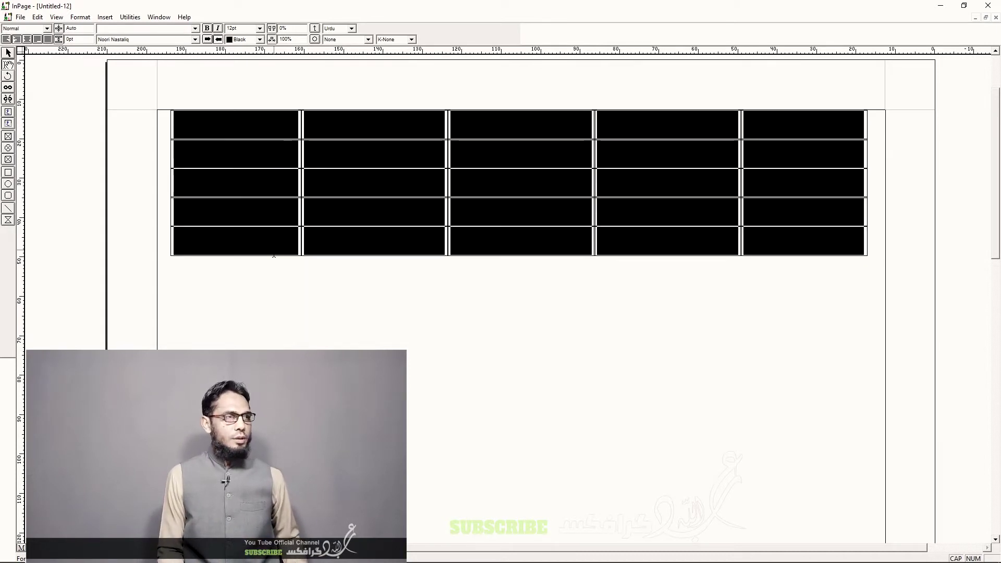
left_click(82, 18)
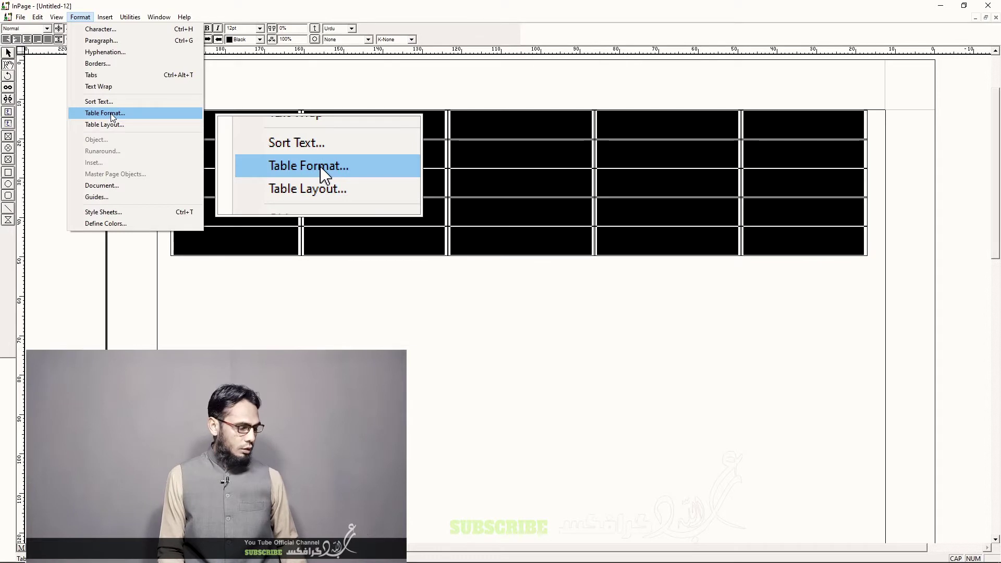
left_click(112, 114)
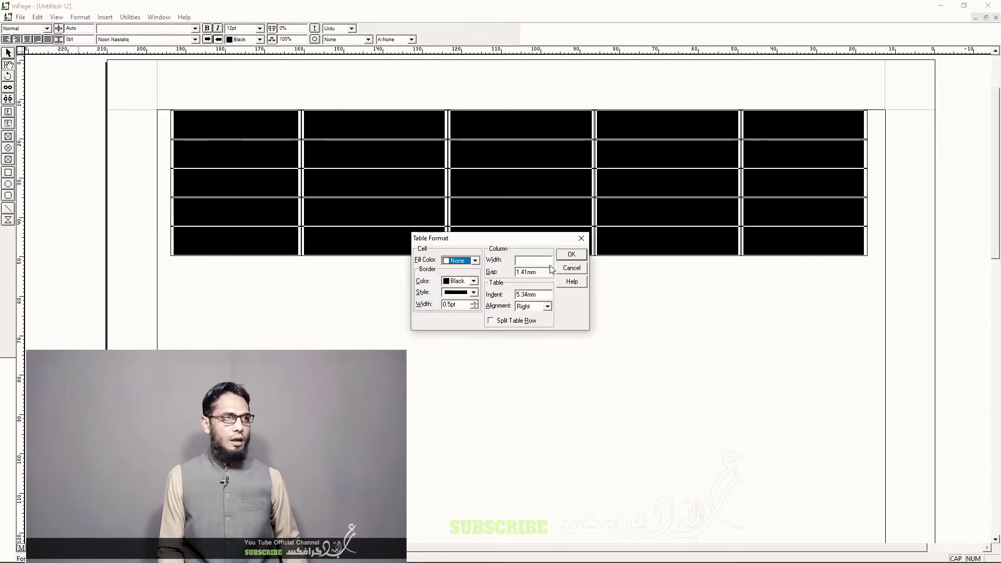
left_click_drag(525, 245, 552, 301)
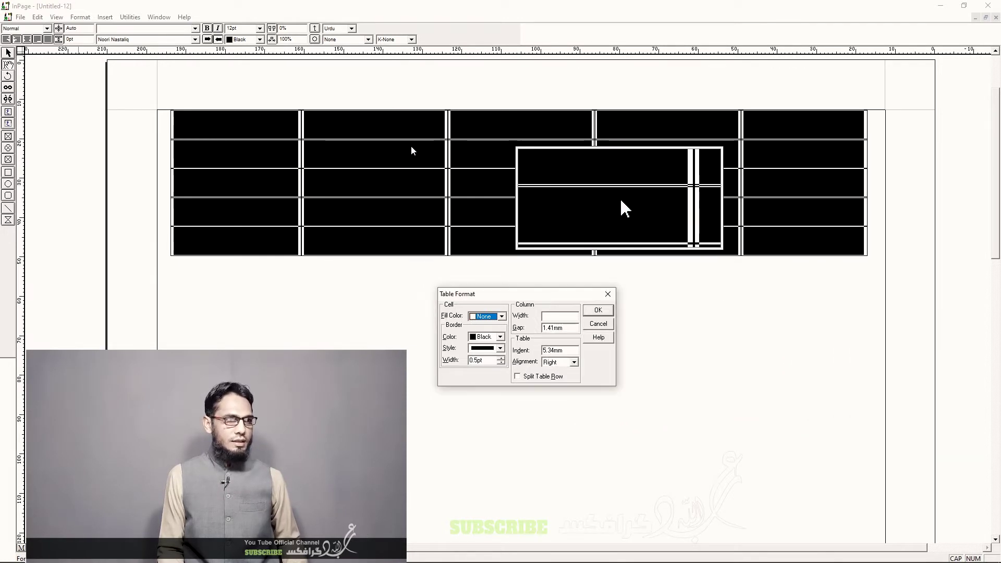
left_click(598, 324)
left_click(719, 148)
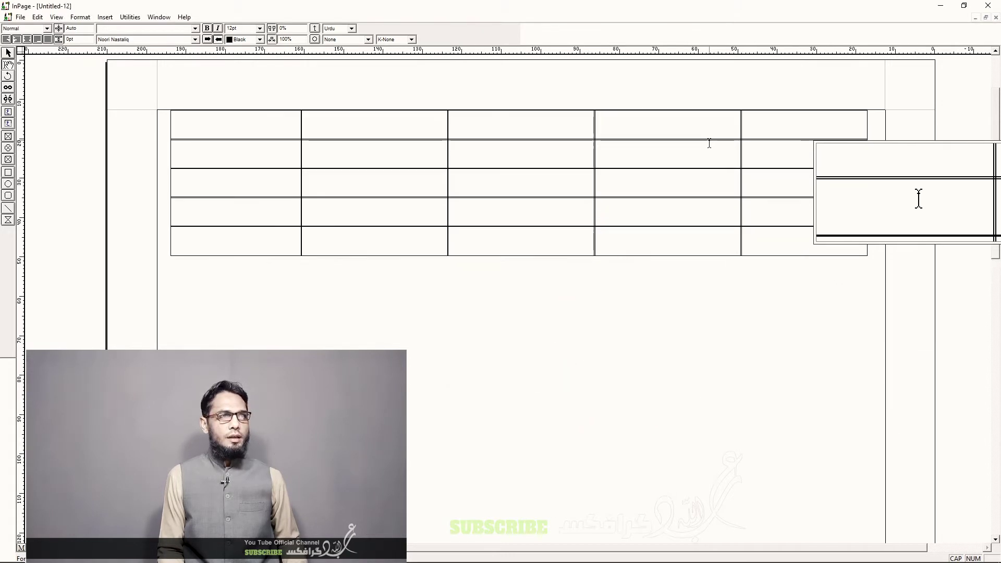
Try selecting single table cells and a block two columns wide and three rows high.
left_click(666, 123)
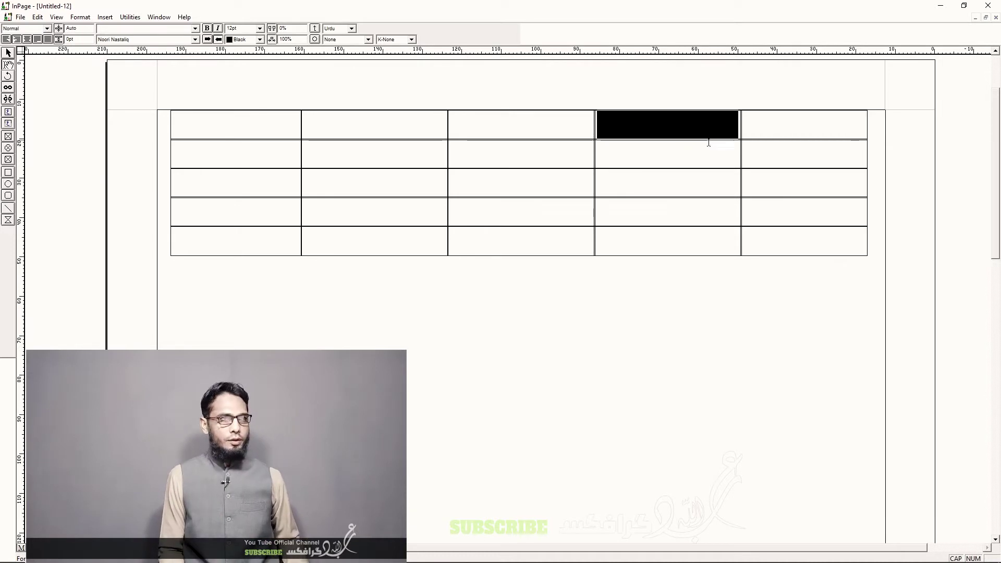
left_click(810, 160)
left_click_drag(679, 159, 532, 211)
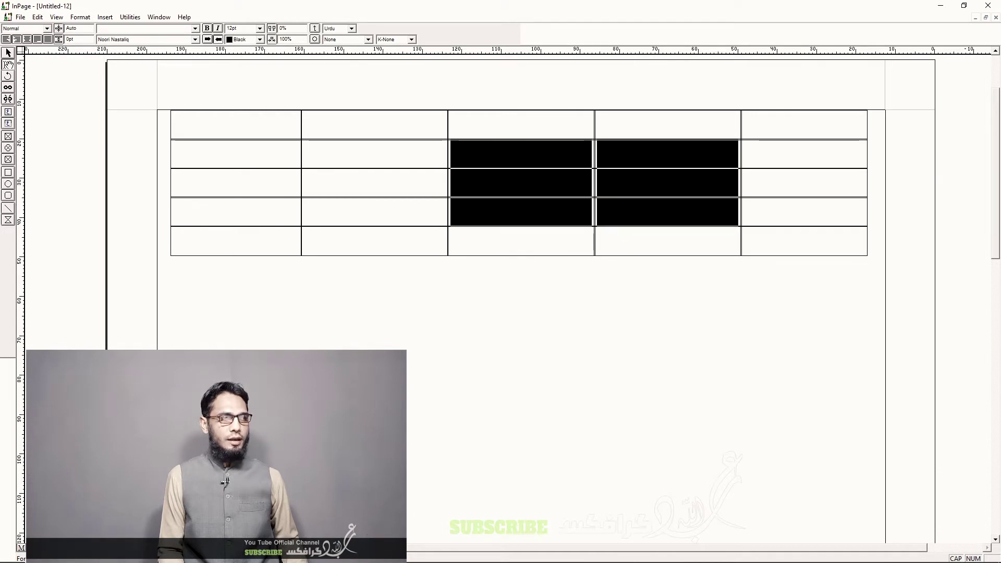
left_click(503, 148)
left_click_drag(398, 159, 392, 157)
left_click(387, 156)
left_click_drag(501, 145, 508, 154)
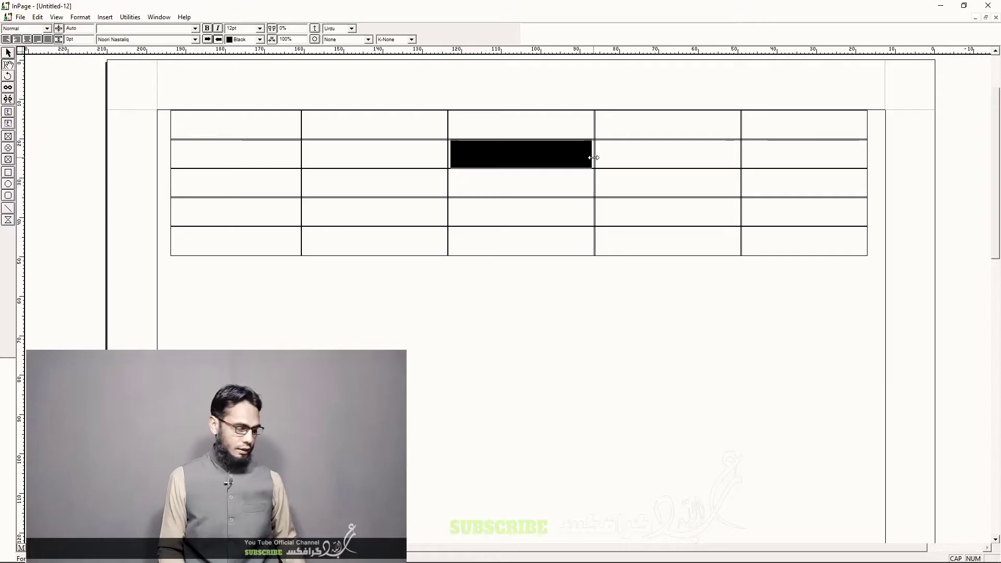
Select the whole table again and review the cell fill and border options in Table Format.
left_click(793, 129)
key("ctrl+a")
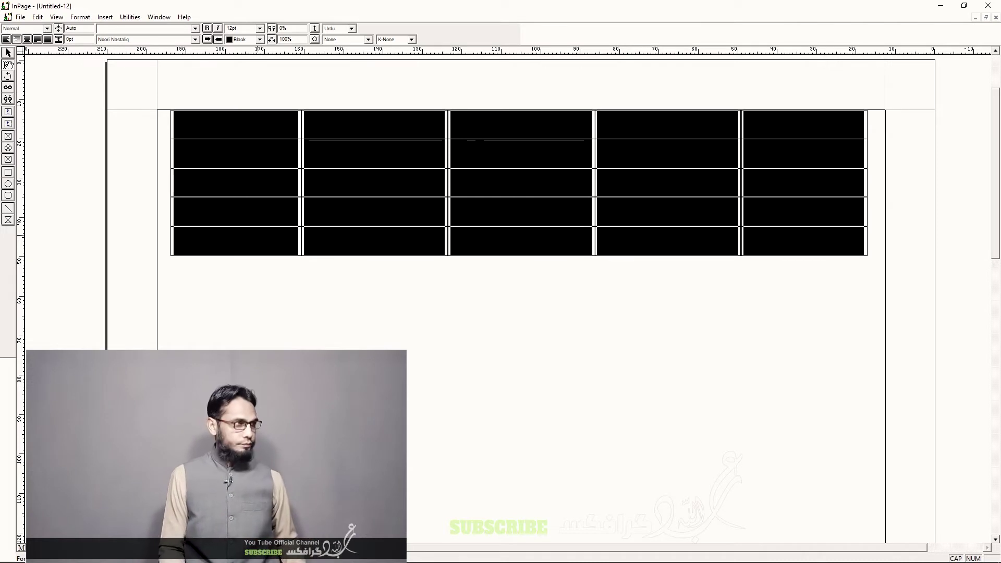
left_click(80, 17)
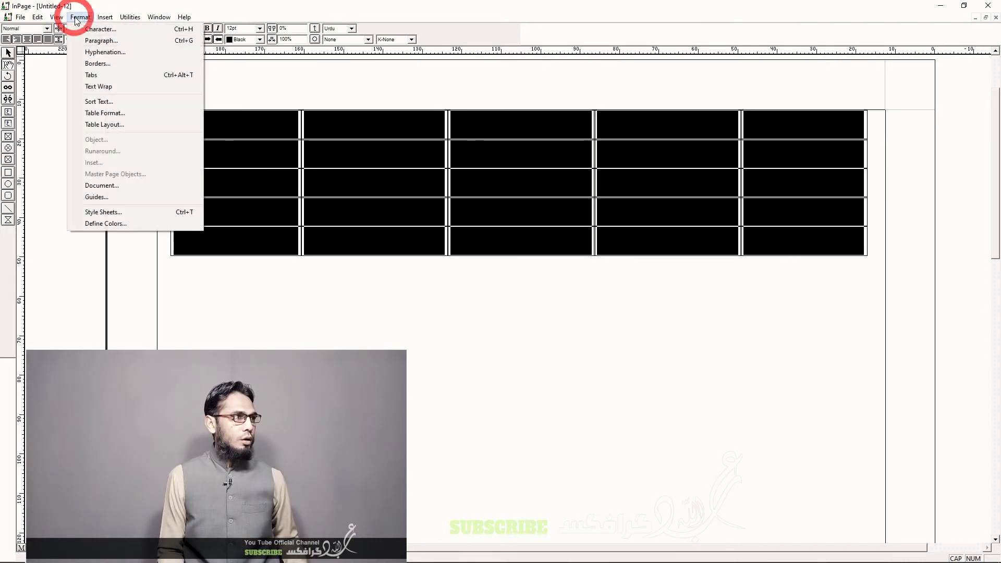
left_click(112, 123)
left_click_drag(510, 239, 524, 279)
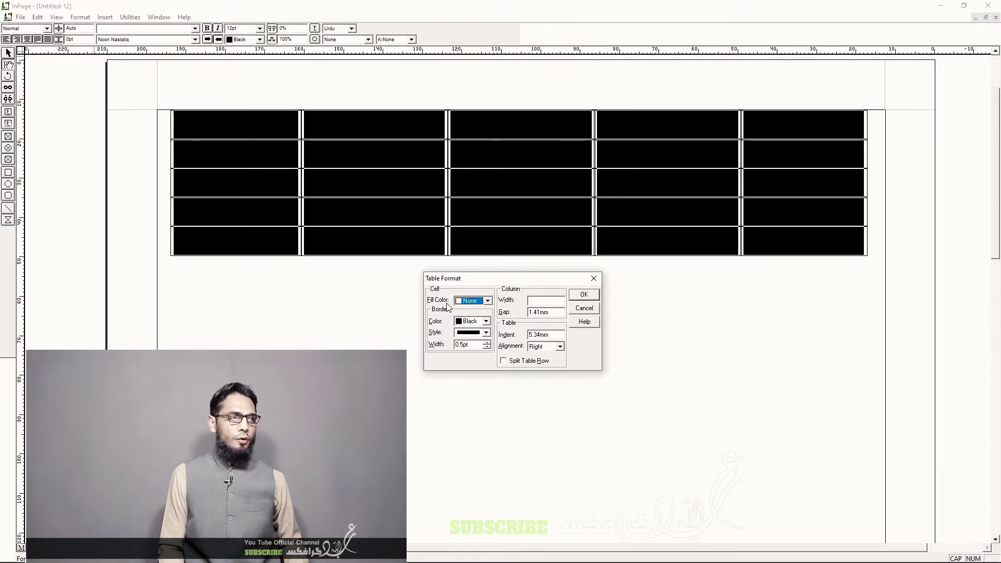
left_click(582, 308)
left_click(508, 211)
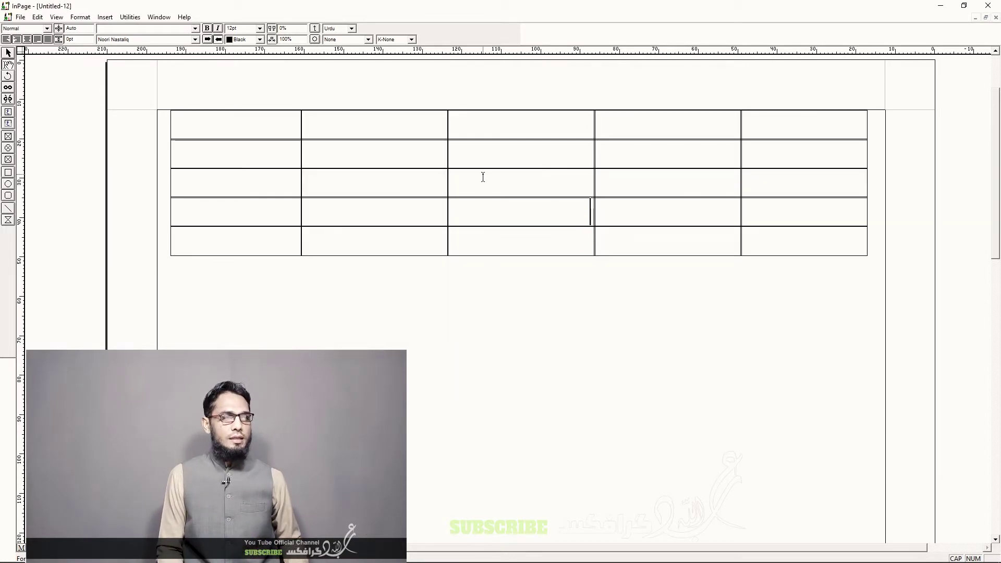
Fill the table's center cell, in the third row and third column, with Yellow.
left_click_drag(554, 187, 453, 191)
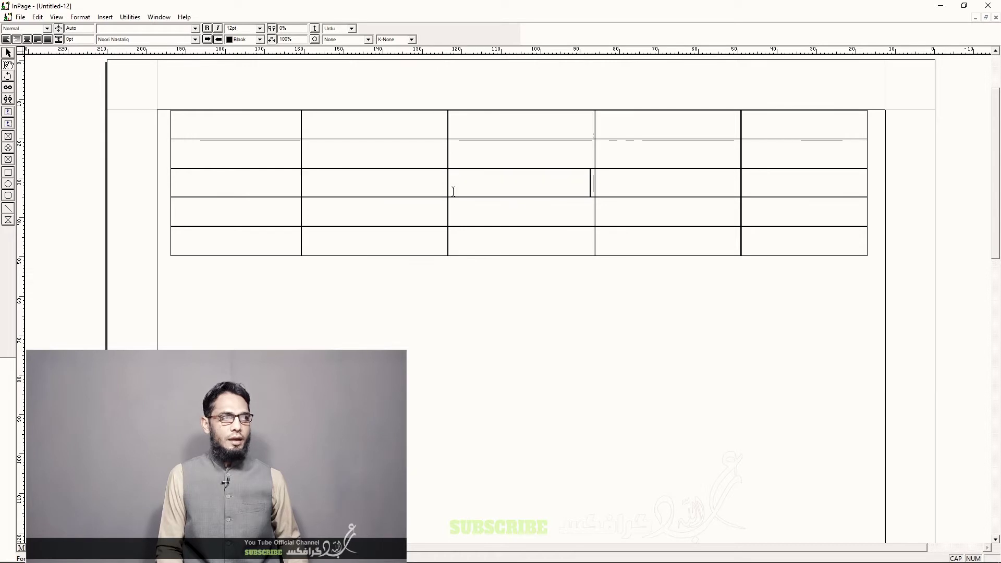
left_click(443, 183)
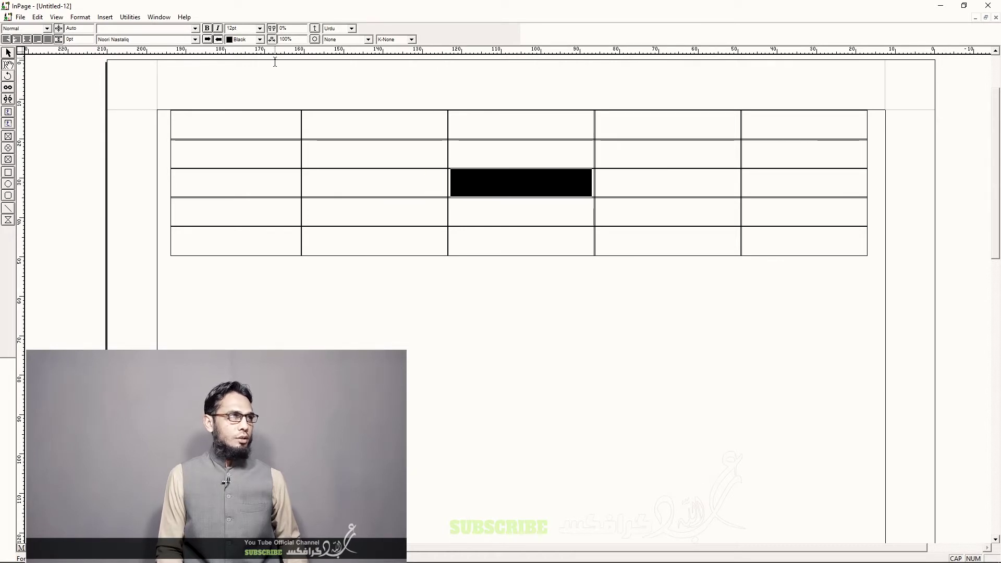
left_click(78, 17)
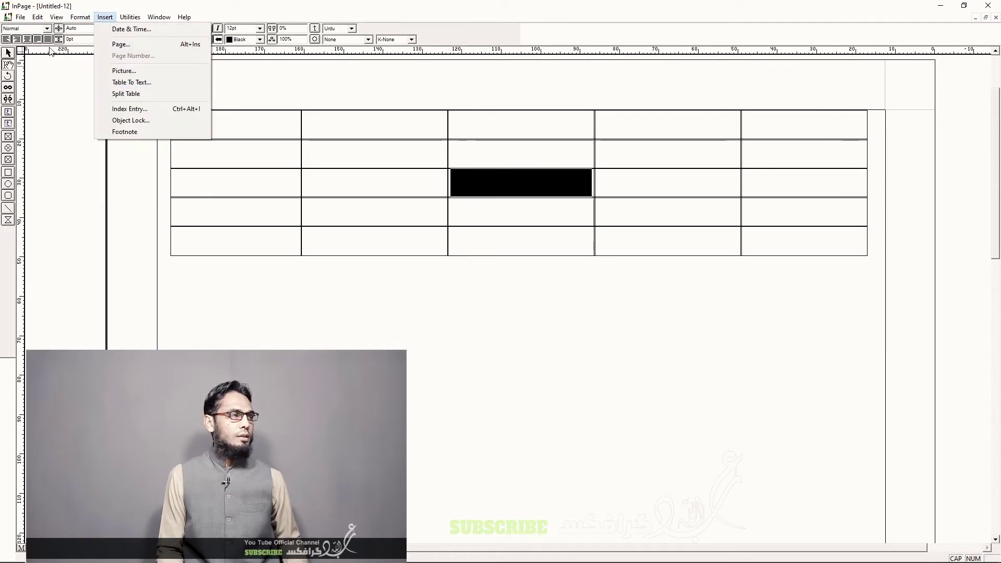
left_click(105, 113)
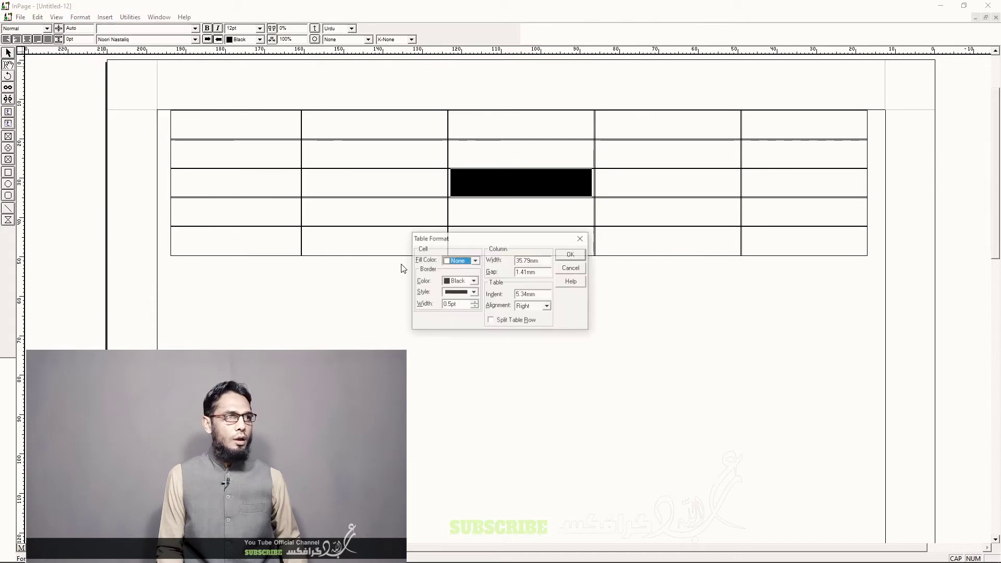
left_click(475, 261)
left_click(475, 287)
left_click(476, 287)
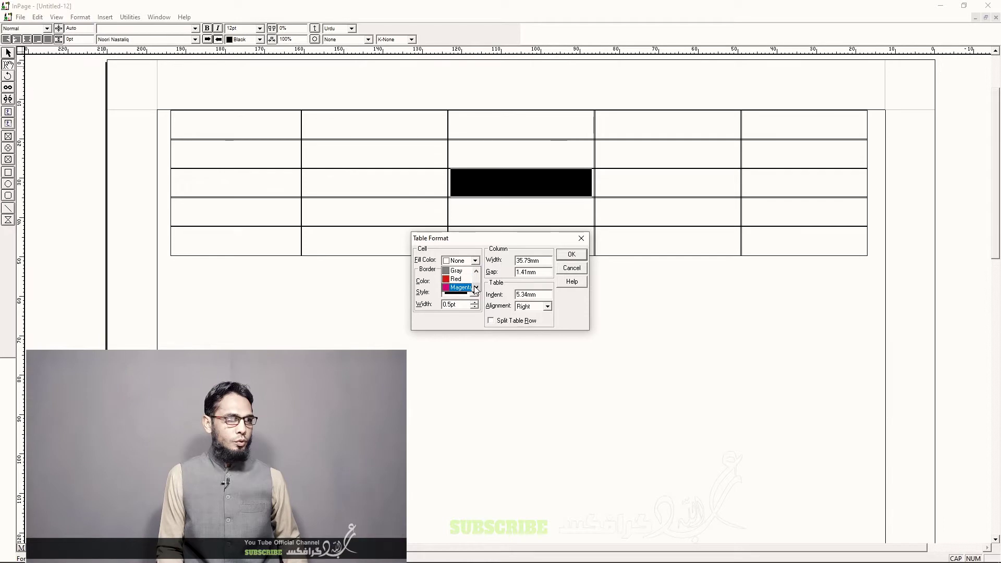
left_click(476, 287)
left_click(476, 287)
left_click(476, 287)
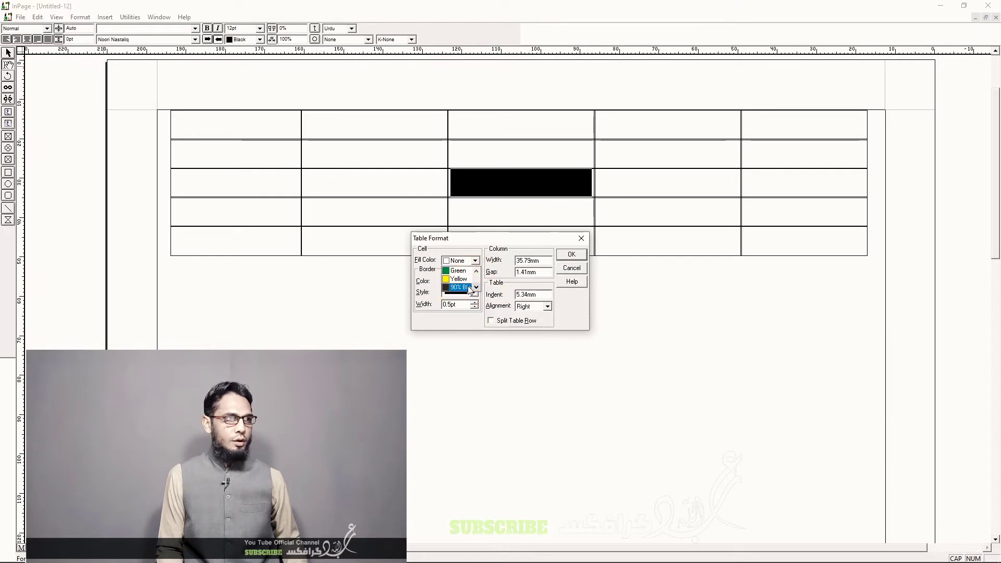
left_click(461, 280)
left_click(571, 254)
left_click(551, 231)
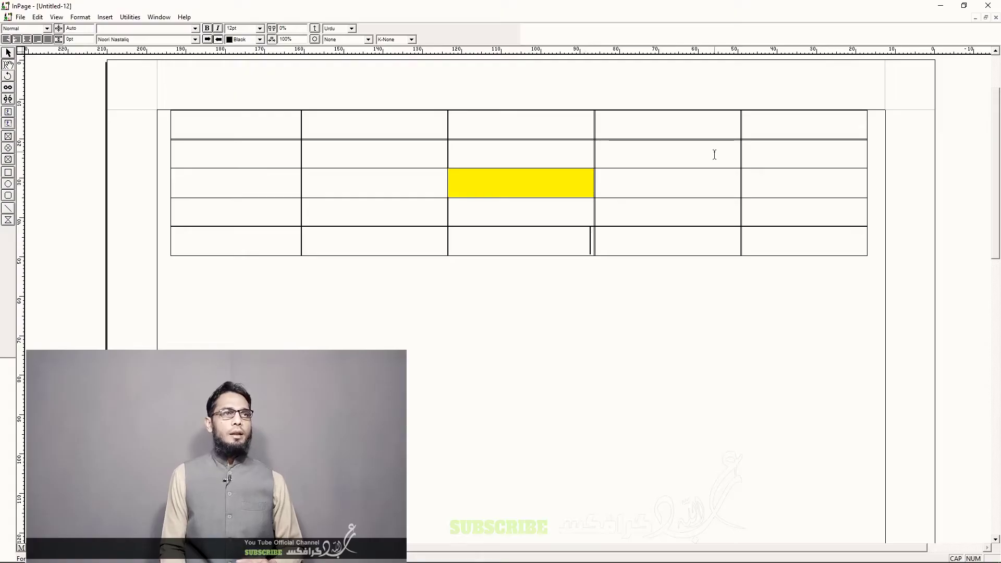
Fill all five cells of the table's middle column with Yellow.
left_click_drag(749, 138, 375, 213)
left_click(490, 224)
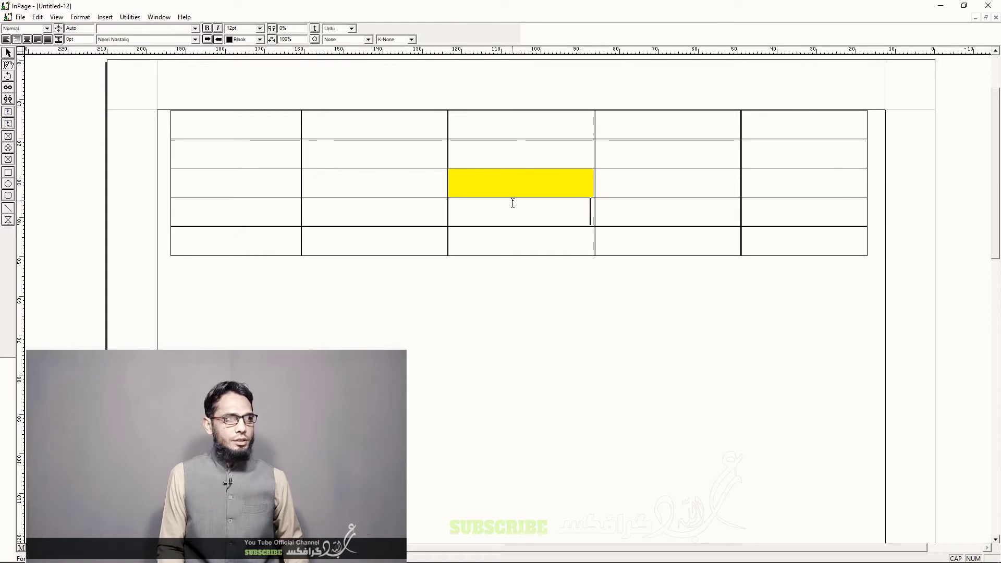
left_click_drag(540, 133, 518, 235)
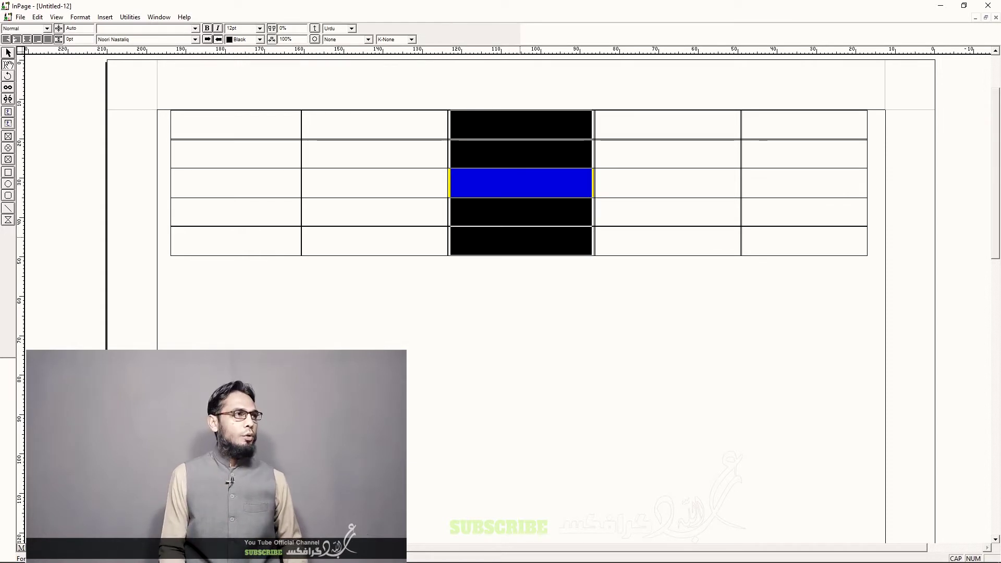
left_click(78, 17)
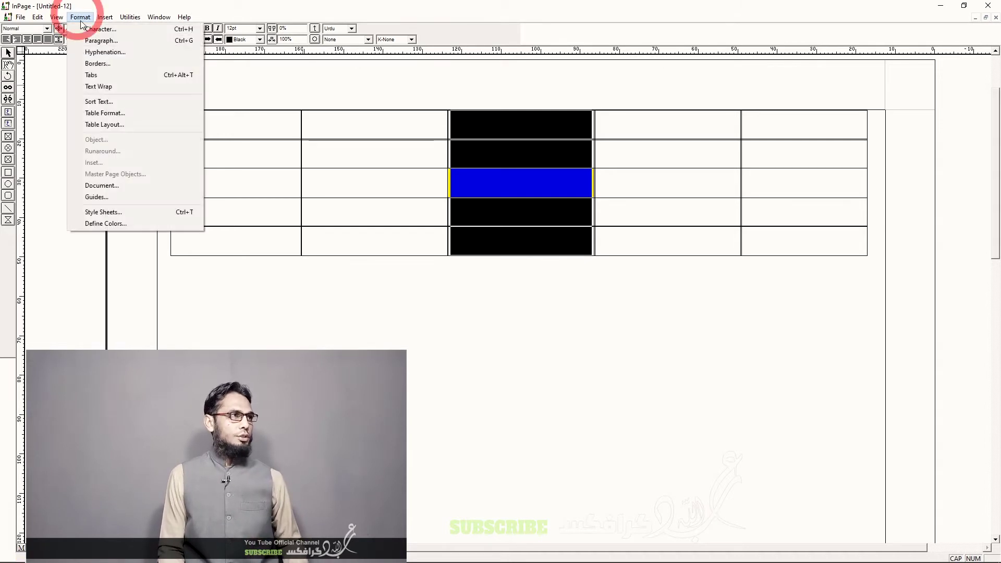
left_click(99, 112)
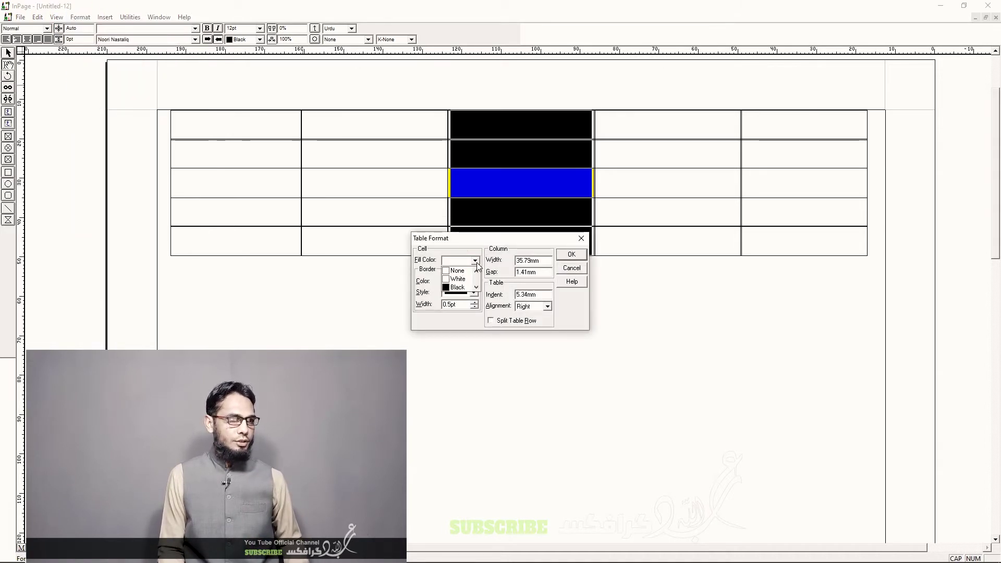
left_click(476, 288)
left_click(475, 288)
left_click(476, 288)
left_click(461, 279)
left_click(571, 254)
left_click(490, 193)
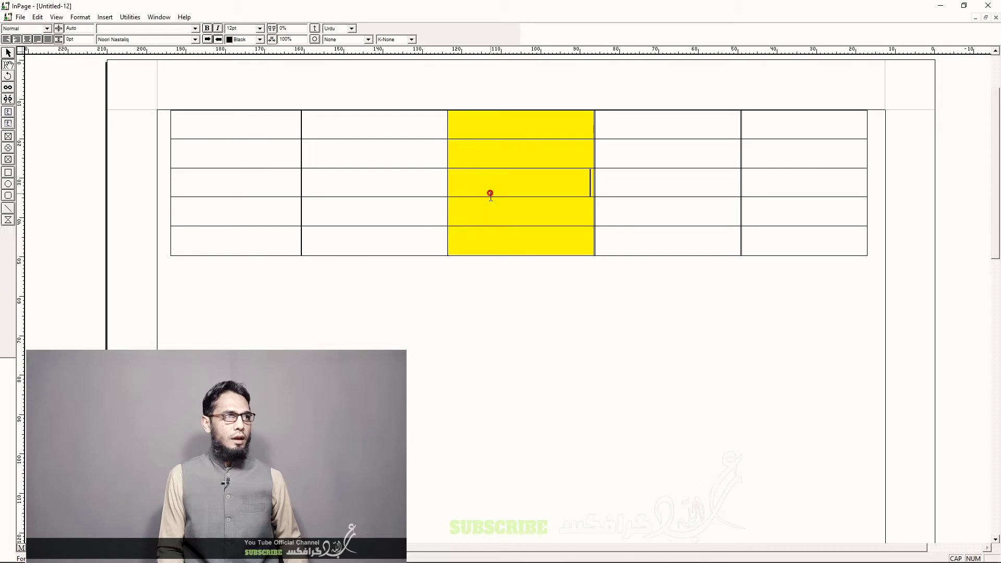
Set the border color of all cells in the second column from the left to Gray.
left_click_drag(373, 132, 373, 243)
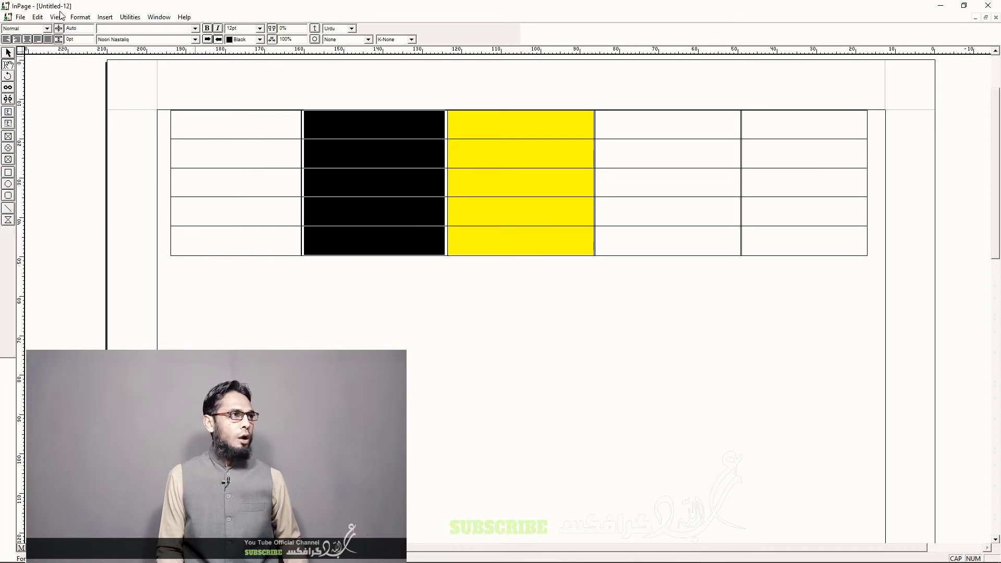
left_click(81, 18)
left_click(111, 122)
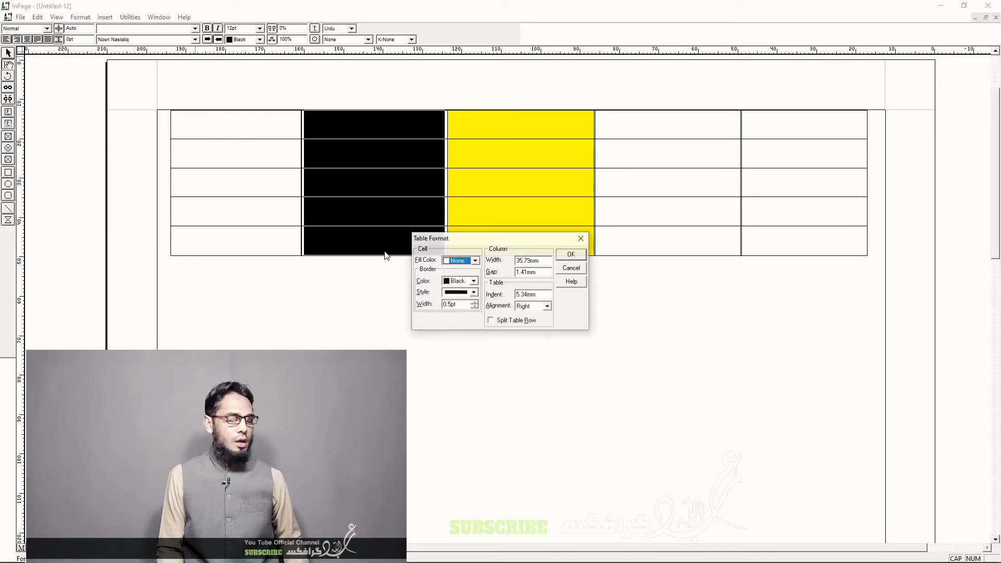
left_click(474, 282)
left_click(457, 300)
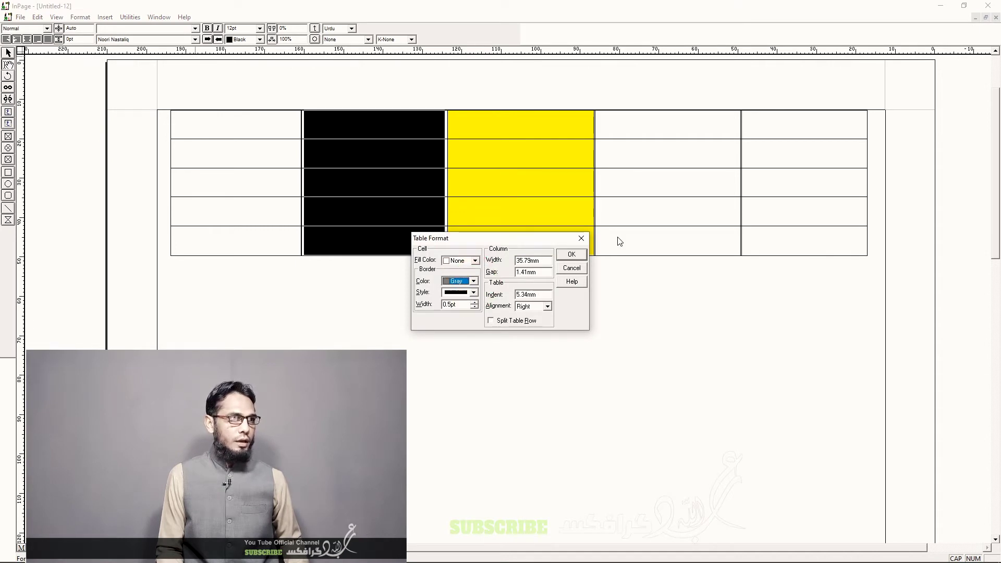
left_click(579, 254)
Fill all cells of the leftmost table column with Red.
left_click_drag(212, 128, 217, 241)
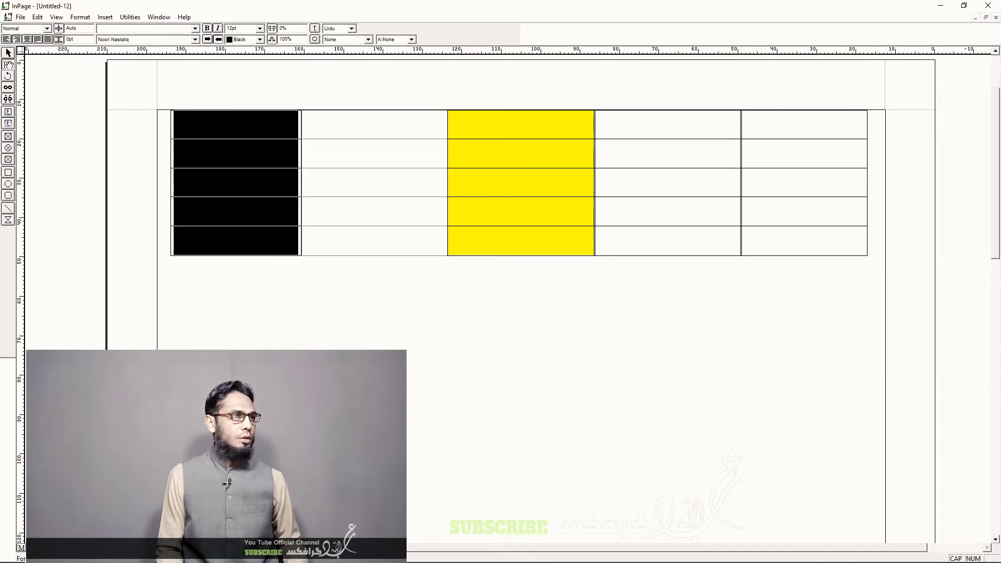
left_click(93, 18)
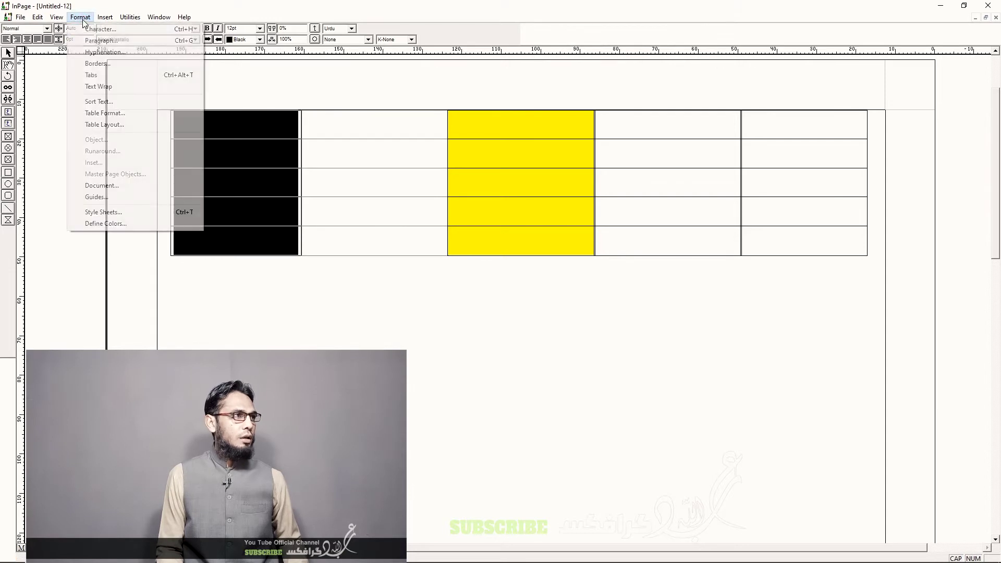
left_click(110, 115)
left_click(463, 262)
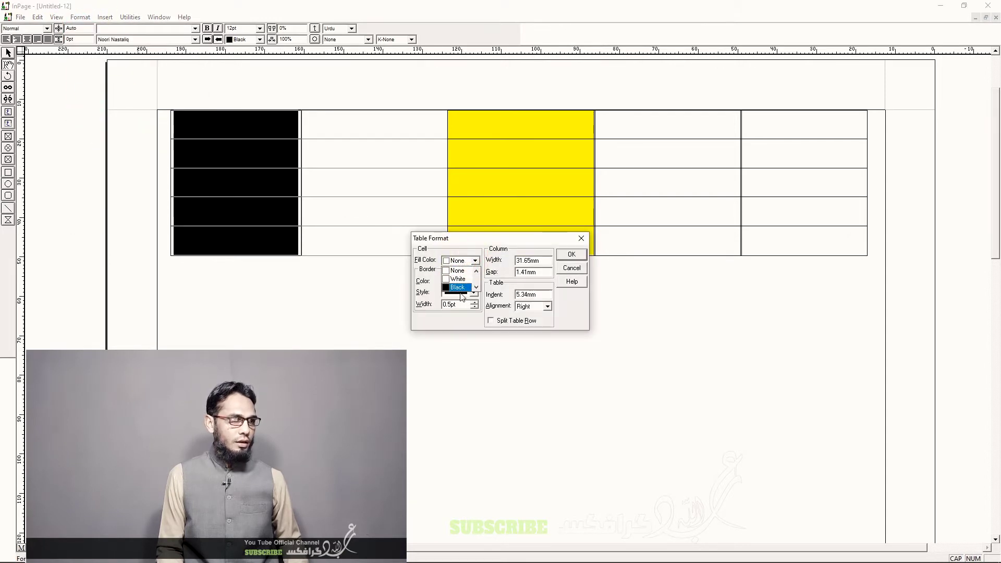
left_click(476, 288)
left_click(459, 285)
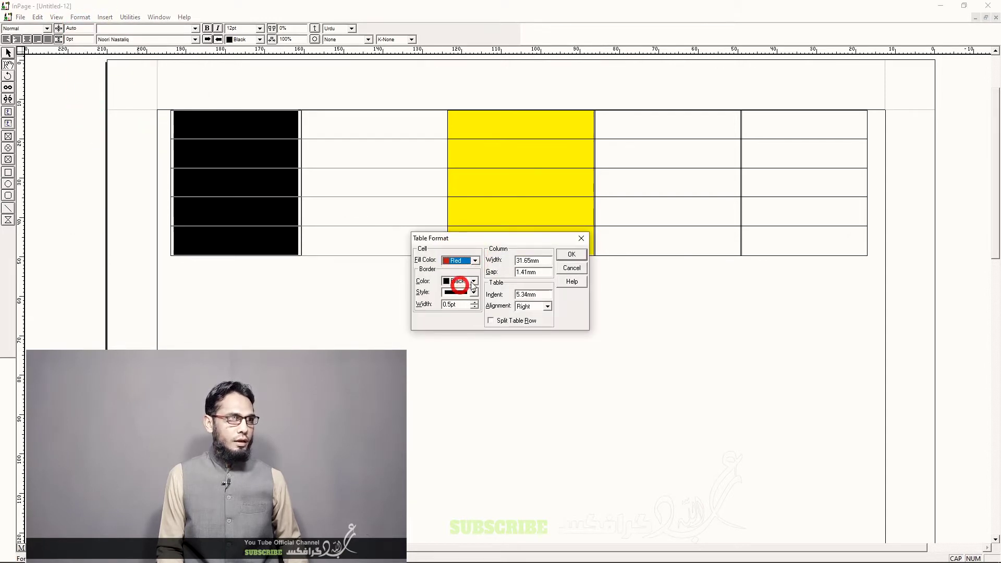
left_click(571, 254)
Fill all five cells of the fourth table column from the left with Cyan.
left_click_drag(638, 121, 639, 242)
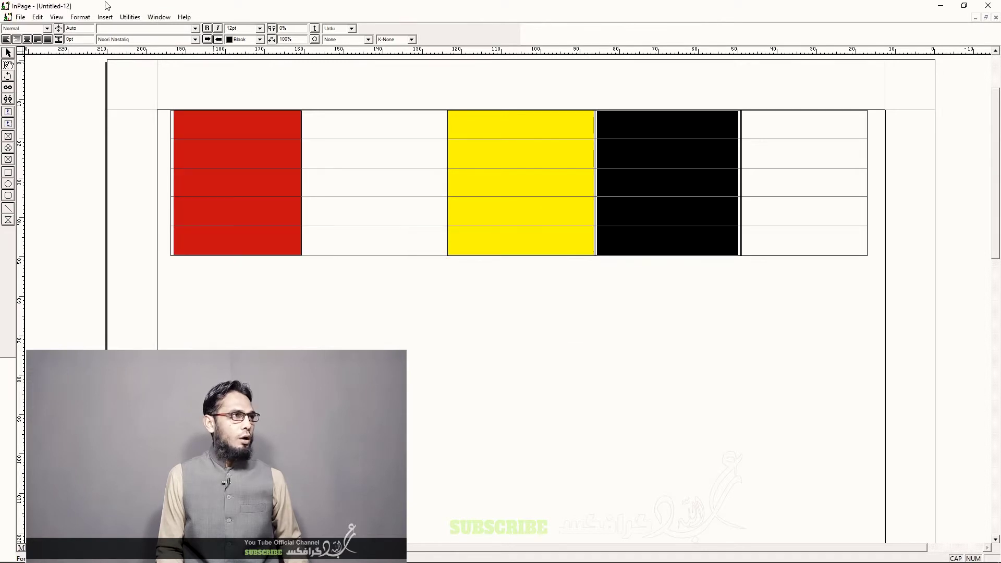
left_click(86, 20)
left_click(110, 120)
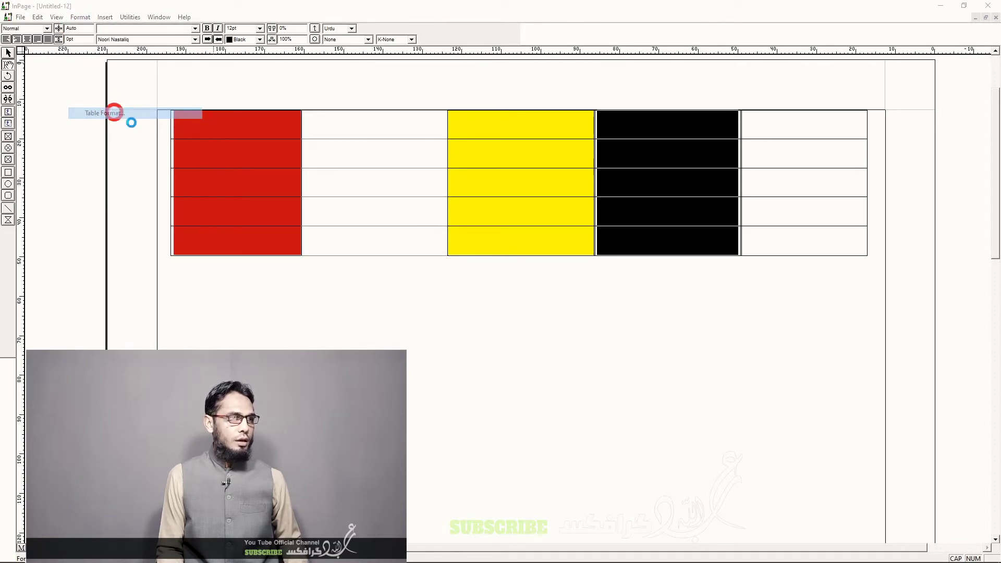
left_click(475, 261)
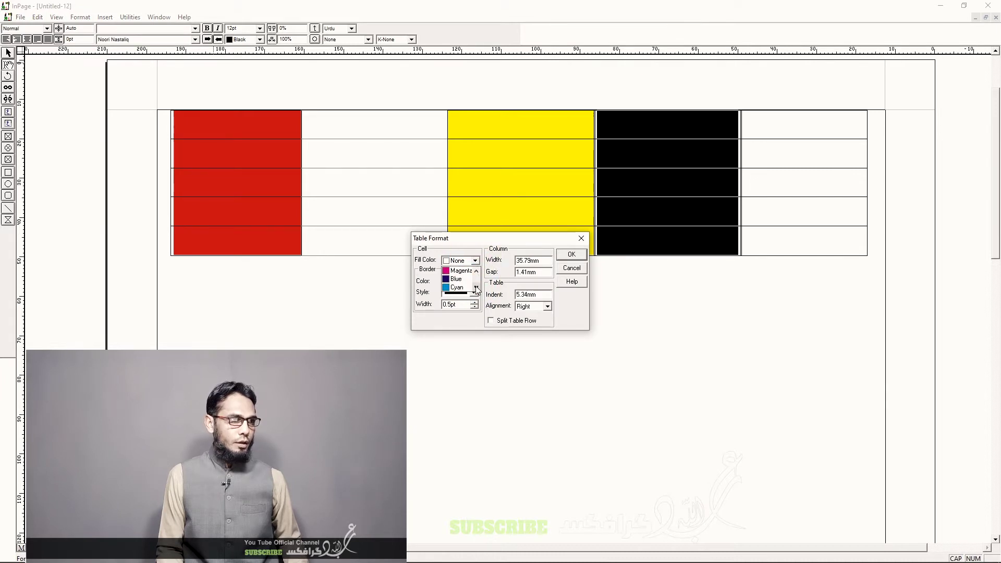
left_click(571, 255)
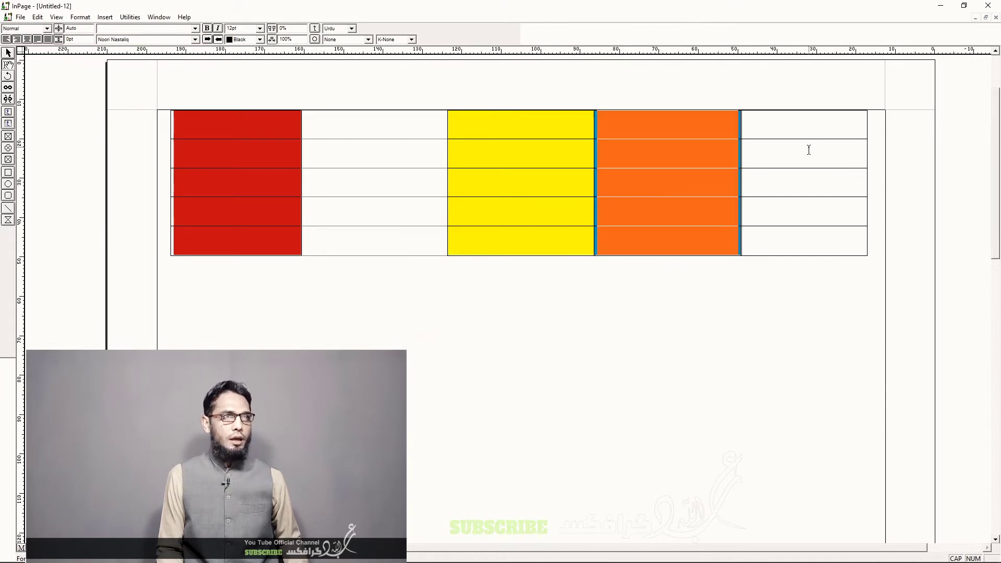
Fill all five cells of the rightmost table column with Green.
left_click(74, 20)
left_click(99, 113)
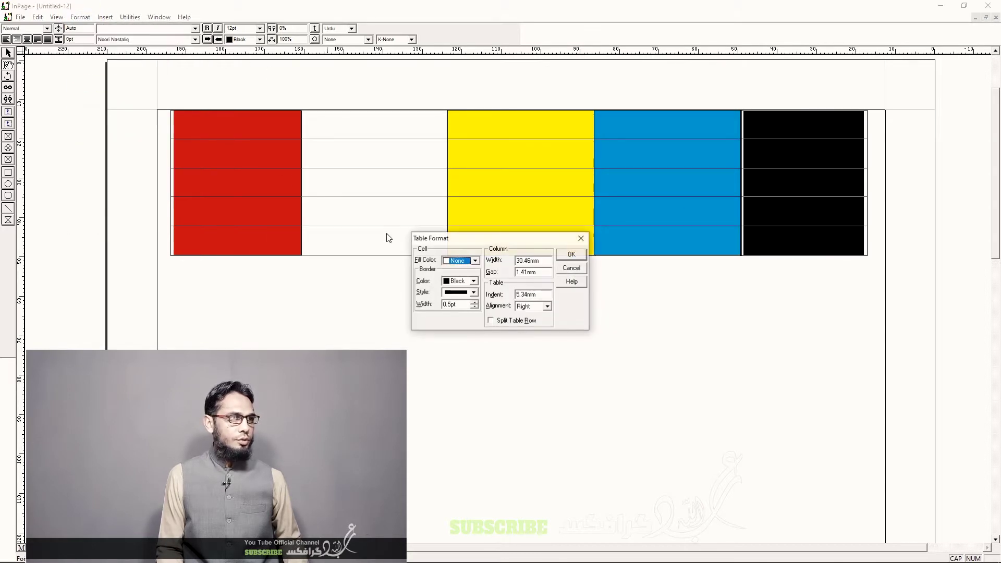
left_click(475, 261)
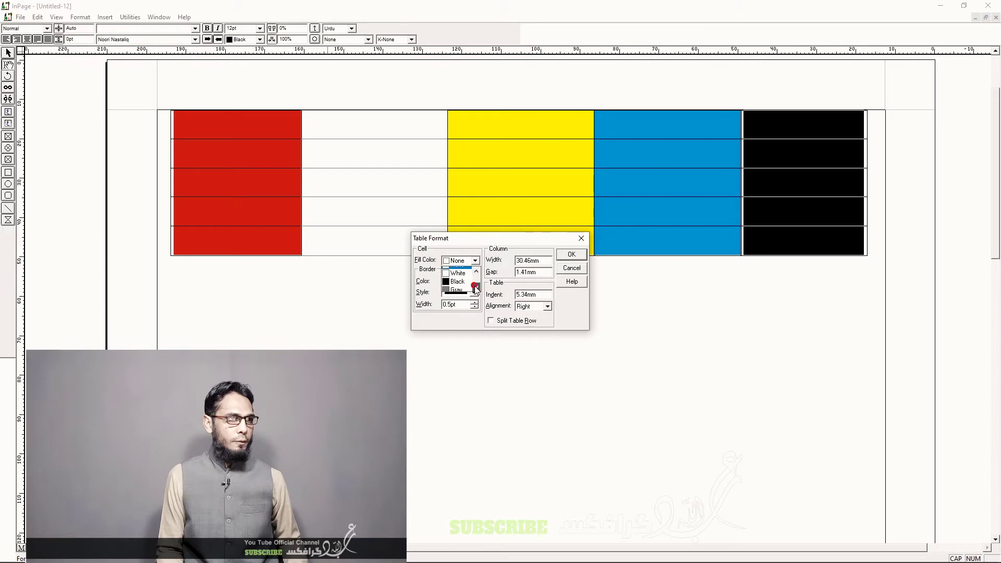
left_click(475, 288)
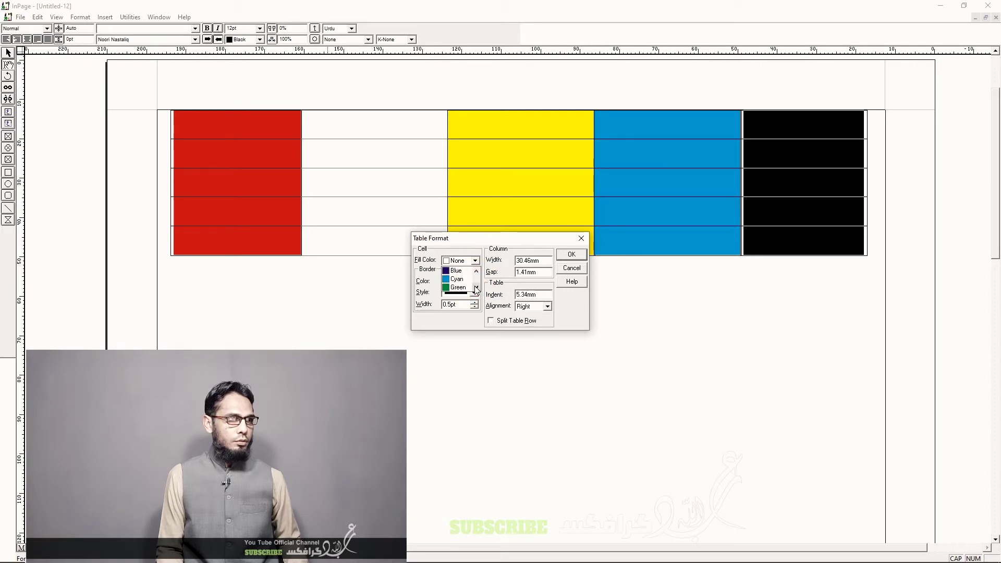
left_click(571, 254)
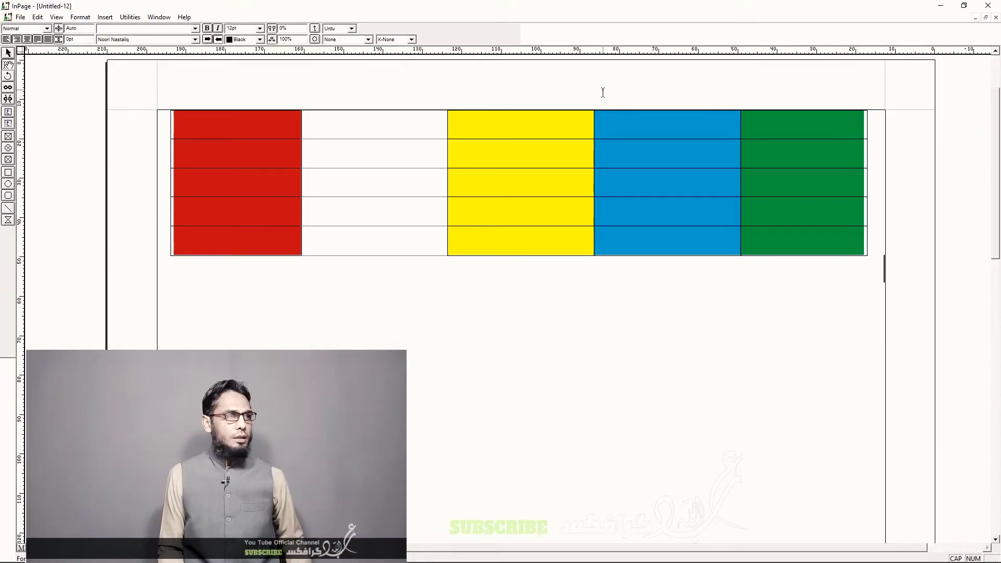
Set the border color for all cells of the table to Red.
left_click(79, 17)
left_click(501, 160)
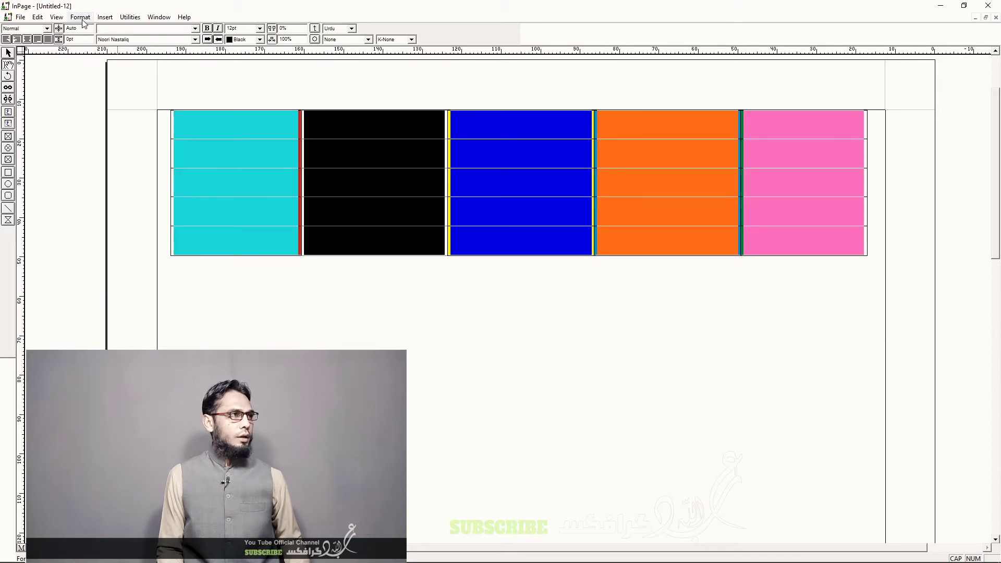
left_click(80, 17)
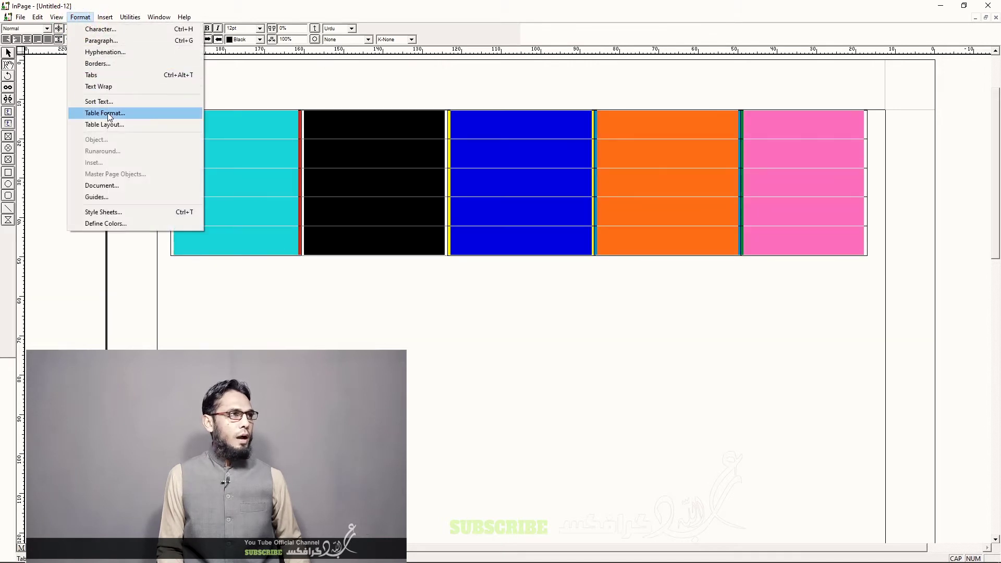
left_click(107, 115)
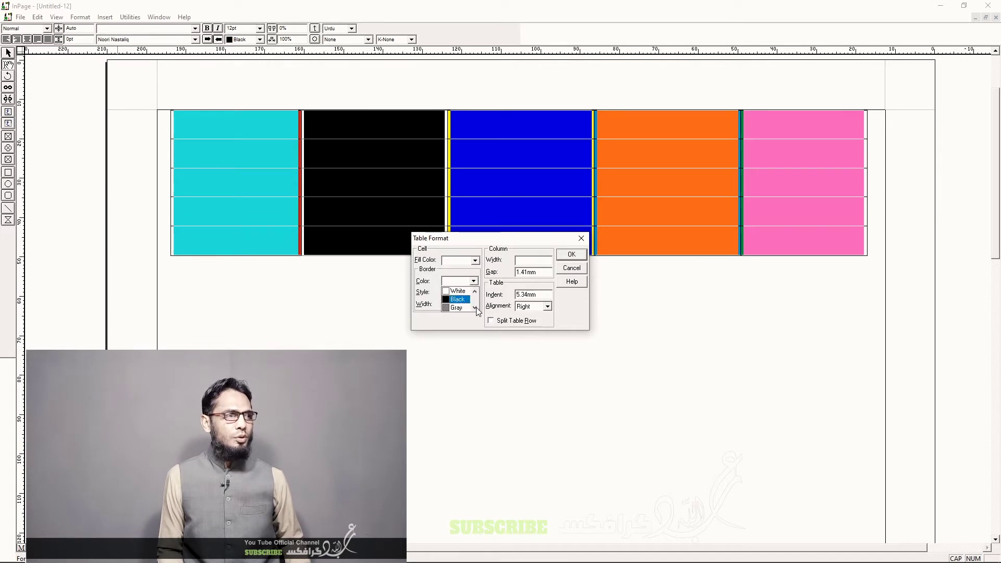
left_click(474, 308)
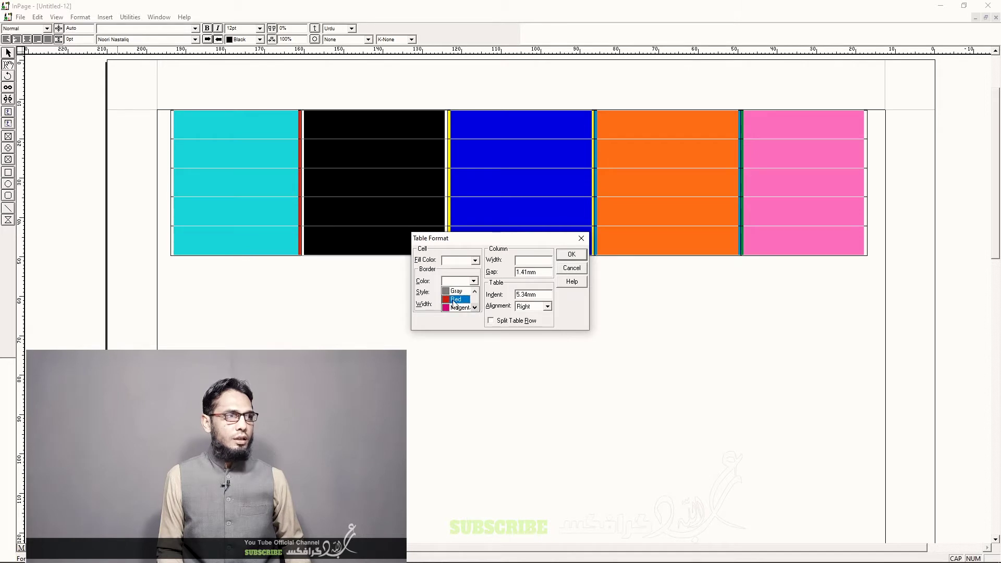
left_click(455, 299)
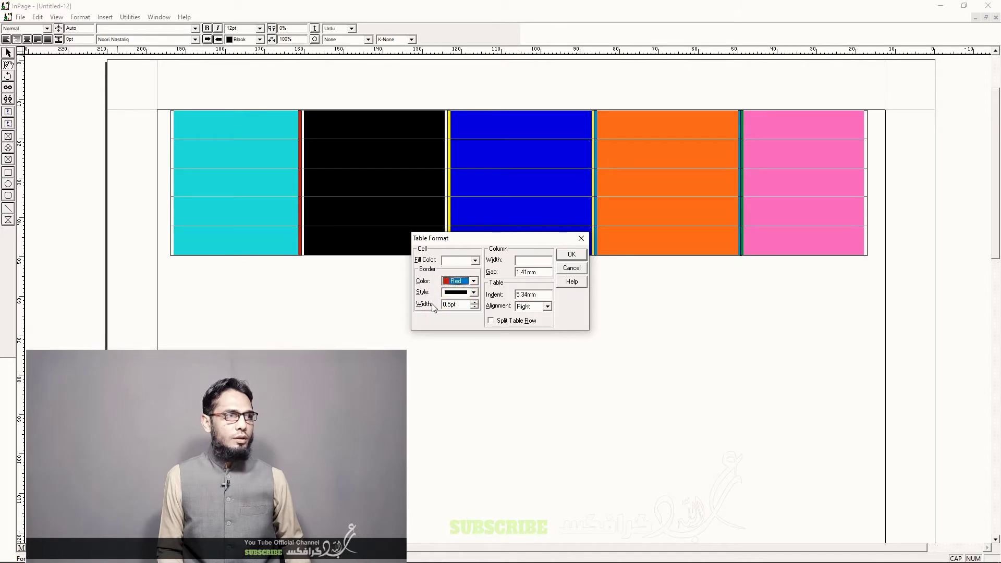
Give the whole table's borders the solid single-line style with a width of 1 pt and apply the format.
left_click(474, 293)
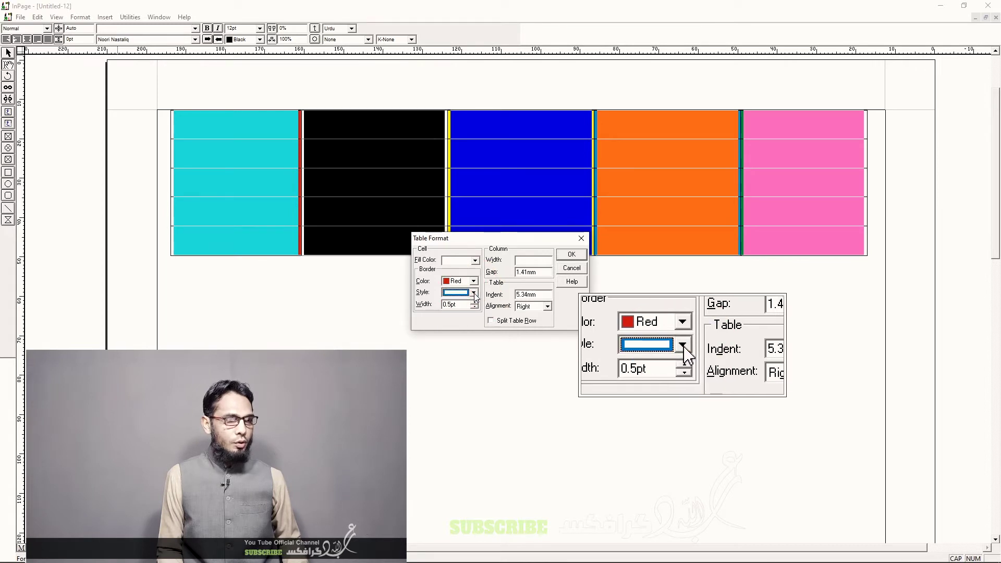
left_click(475, 305)
left_click(476, 309)
scroll(475, 309, "up", 2)
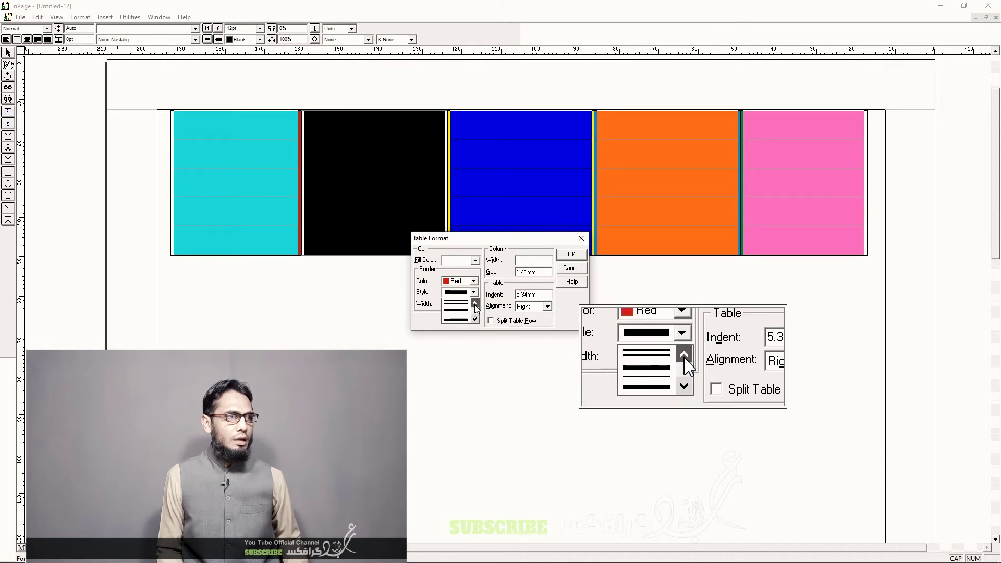
left_click(457, 310)
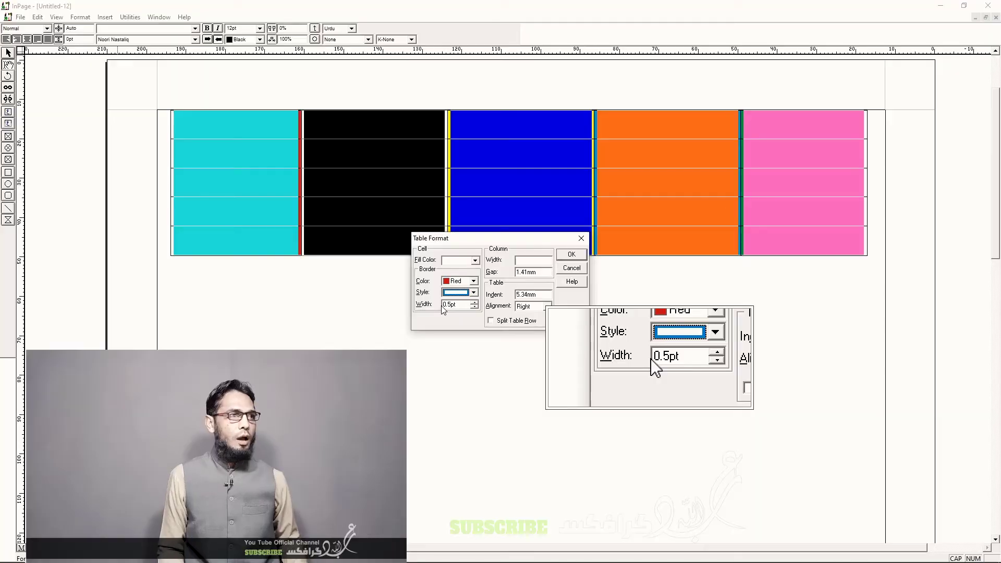
left_click_drag(458, 305, 424, 307)
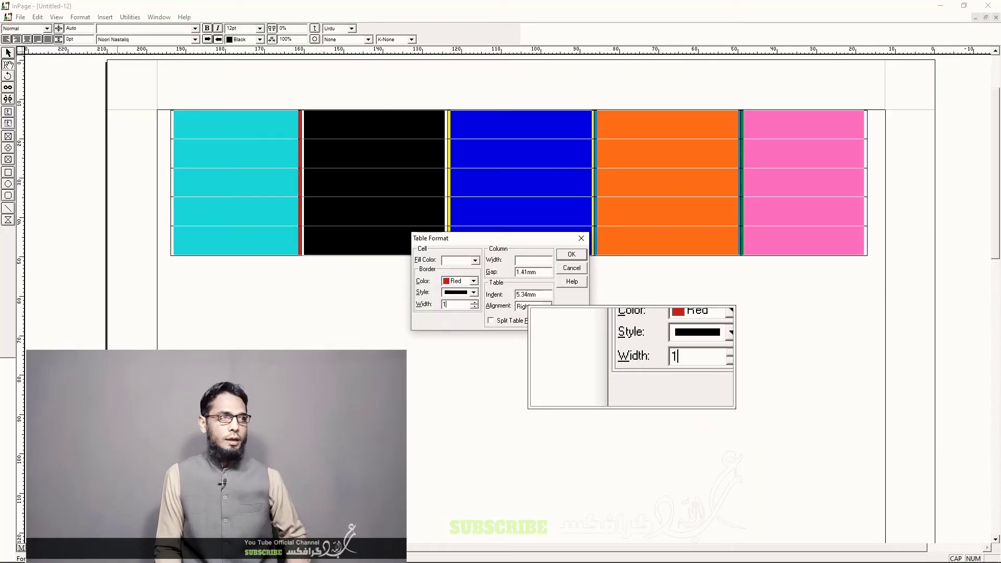
left_click(574, 255)
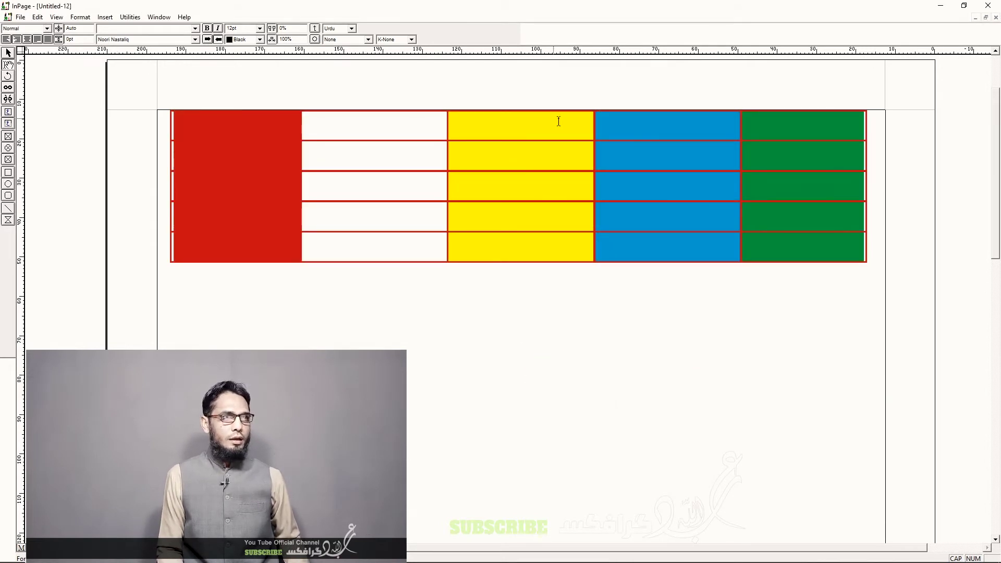
left_click_drag(785, 117, 234, 246)
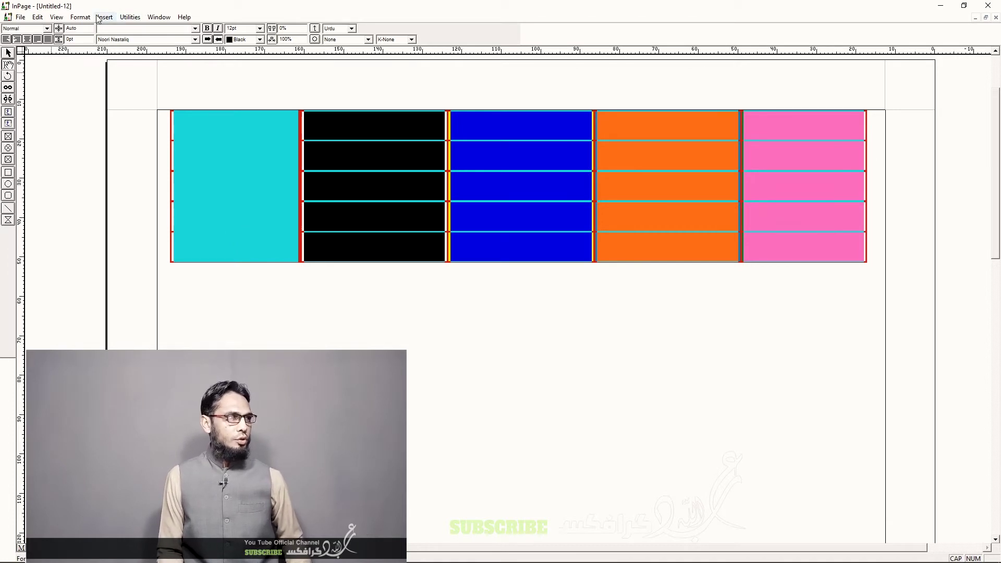
left_click(81, 17)
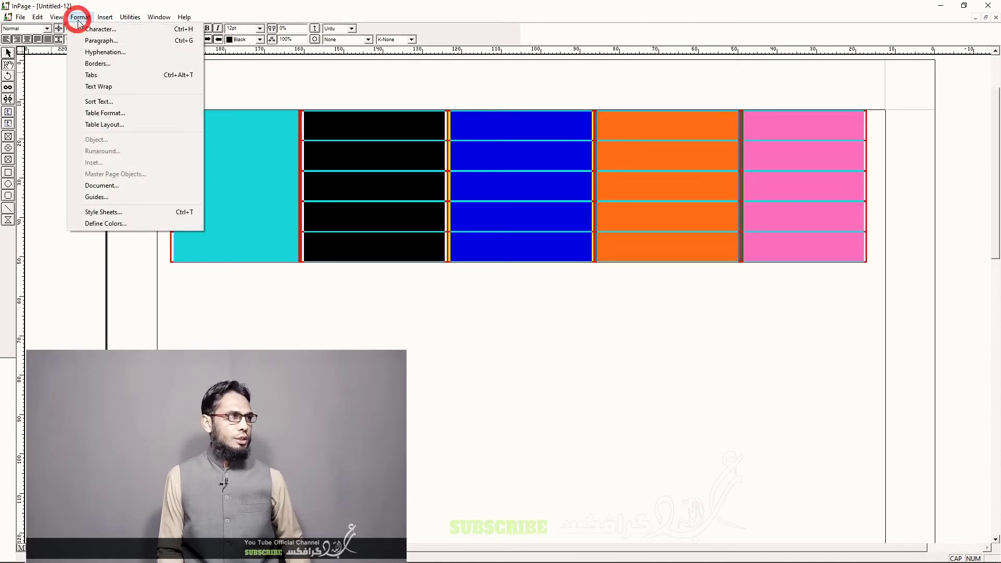
left_click(105, 114)
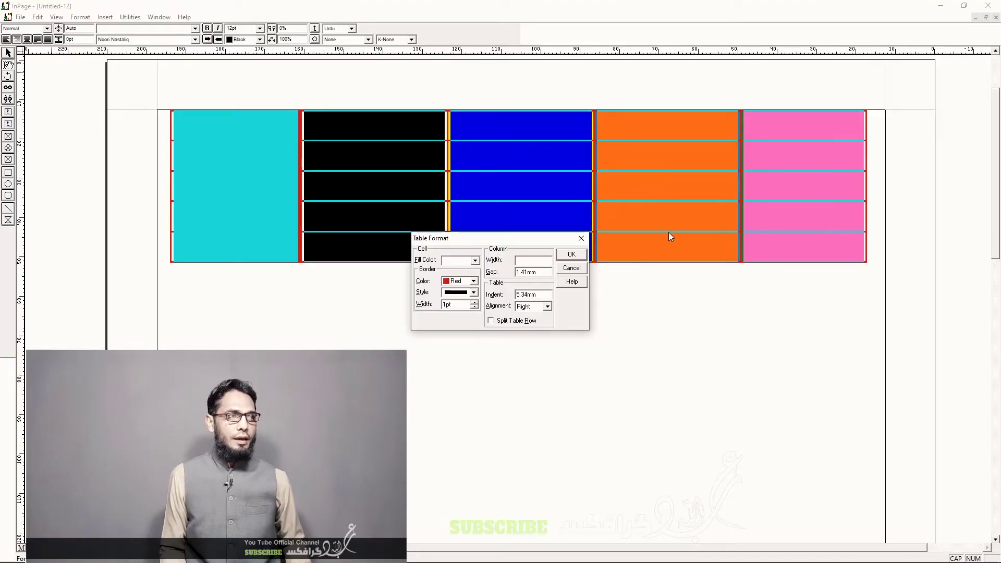
left_click(572, 268)
Review the table's columns by highlighting them one at a time, from the rightmost column to the leftmost.
left_click_drag(766, 129, 779, 250)
left_click(772, 317)
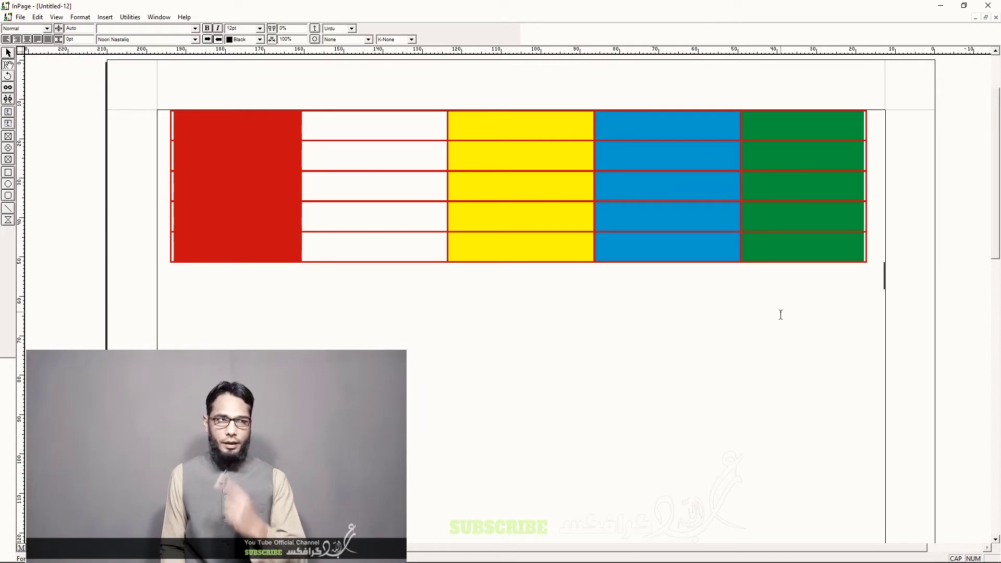
left_click_drag(654, 126, 657, 246)
left_click(666, 317)
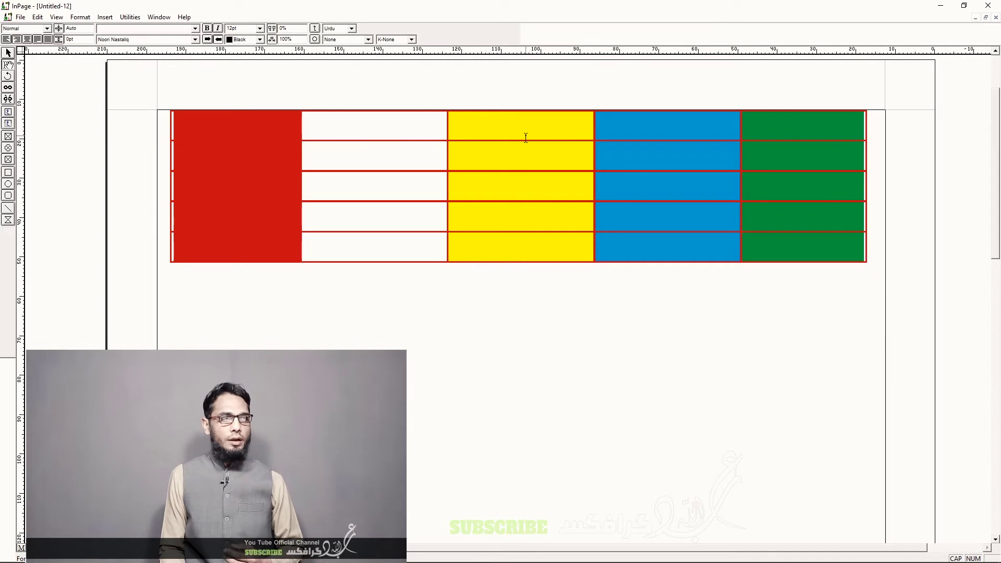
left_click_drag(526, 138, 521, 248)
left_click(514, 328)
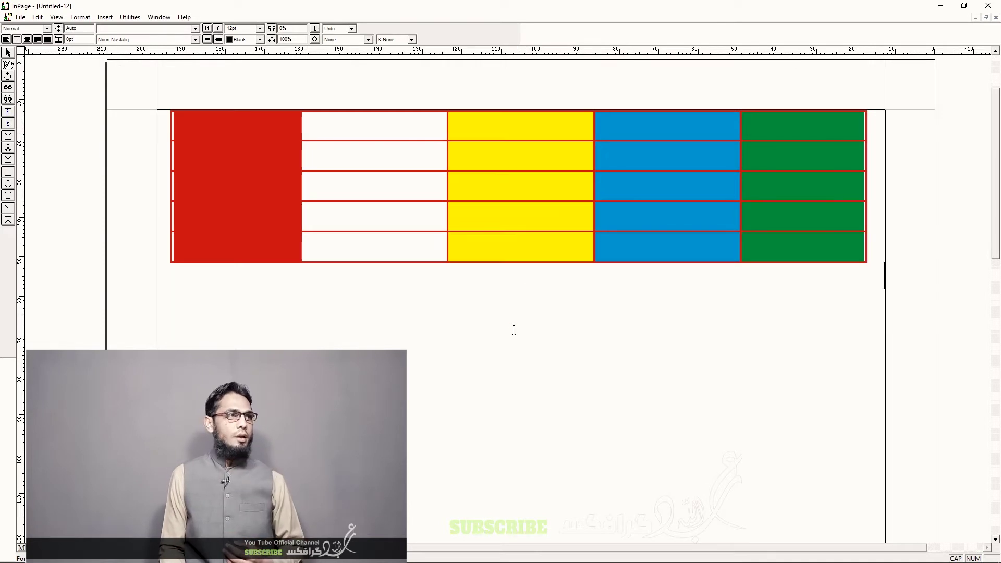
left_click_drag(329, 134, 369, 266)
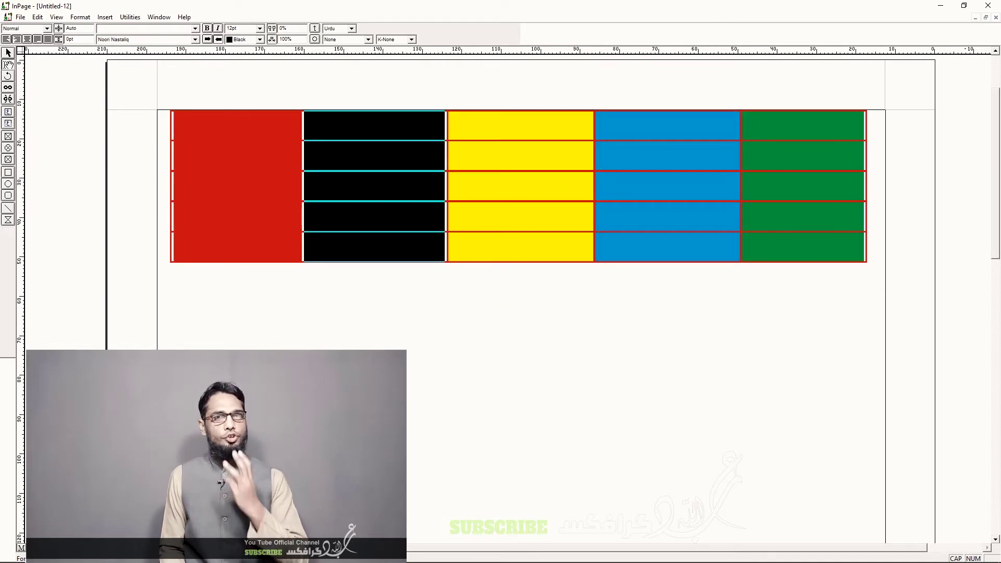
left_click(423, 316)
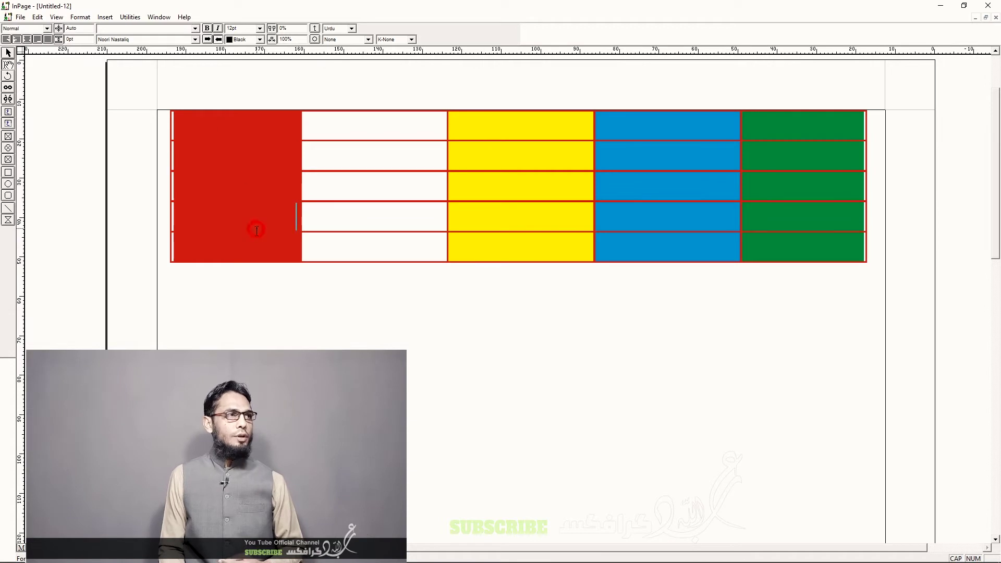
left_click_drag(240, 131, 249, 260)
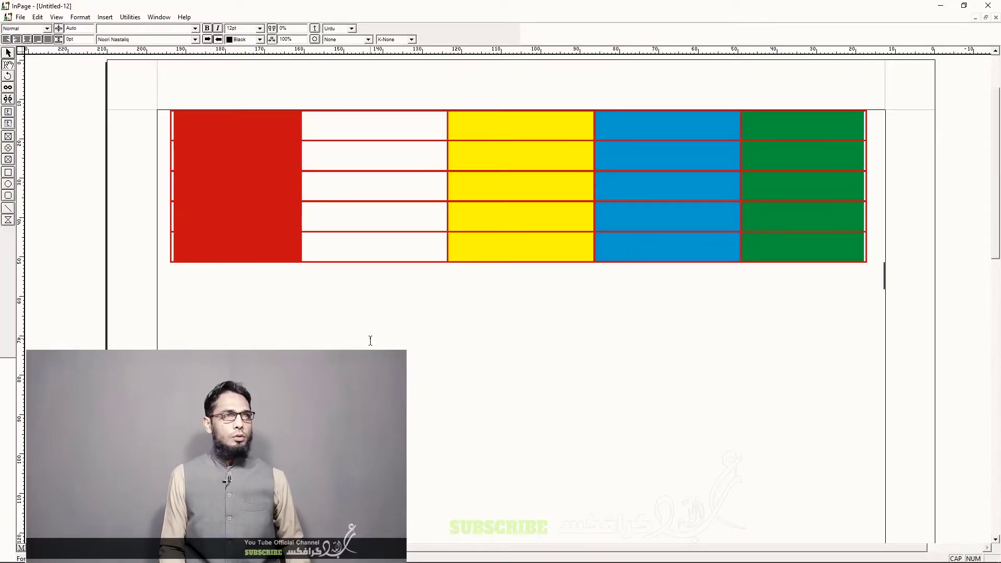
left_click_drag(789, 126, 258, 250)
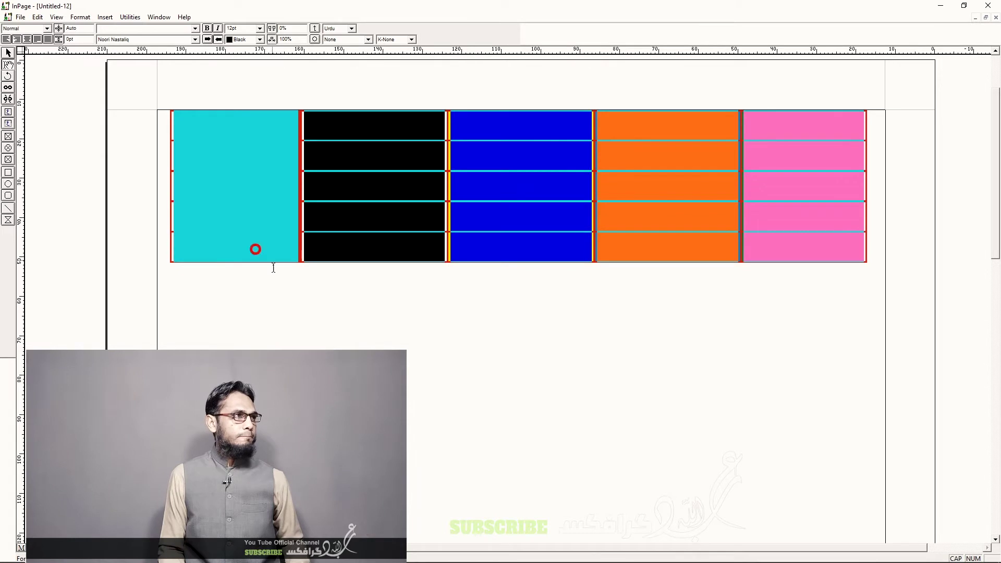
left_click(80, 16)
left_click(102, 112)
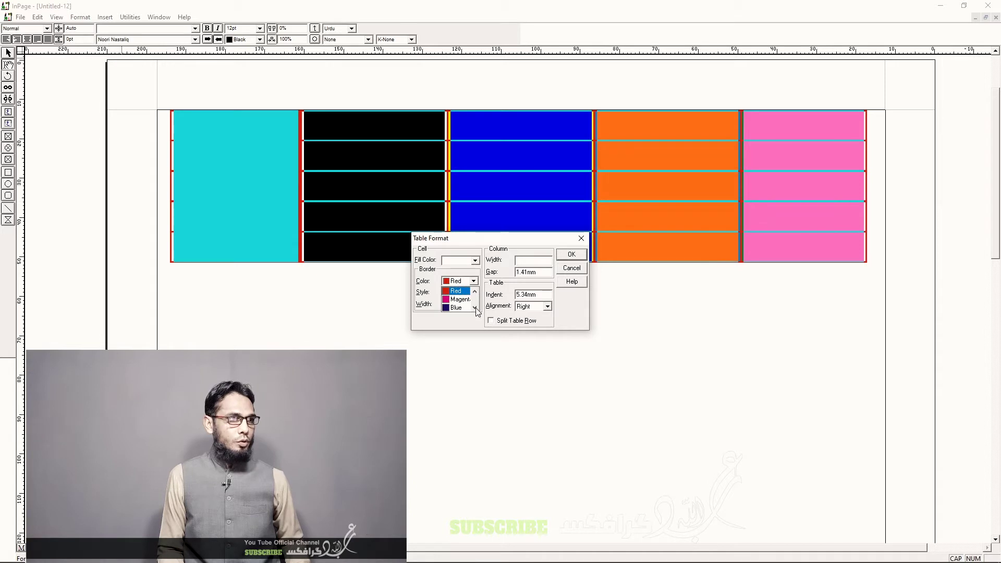
left_click(457, 299)
left_click(475, 262)
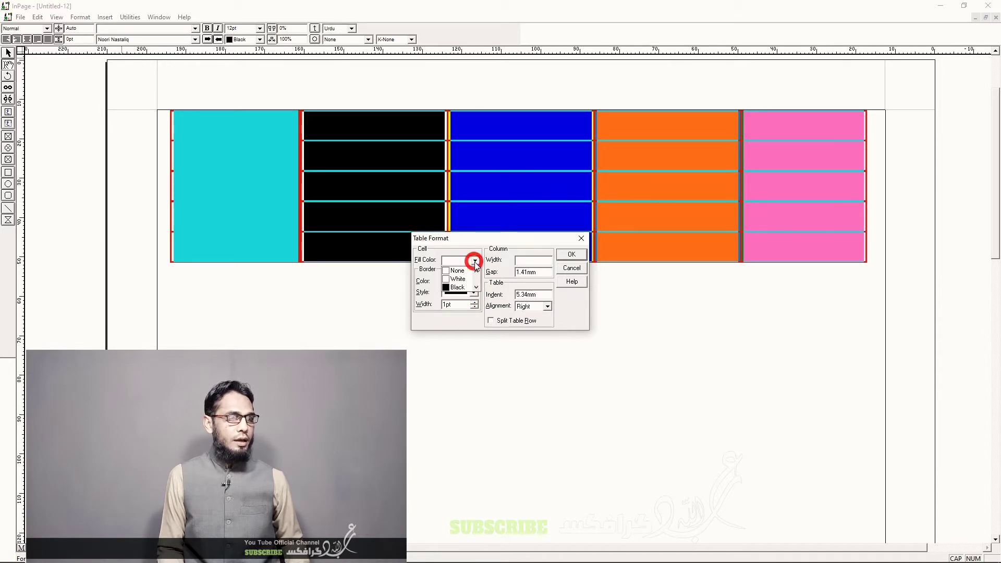
left_click(457, 271)
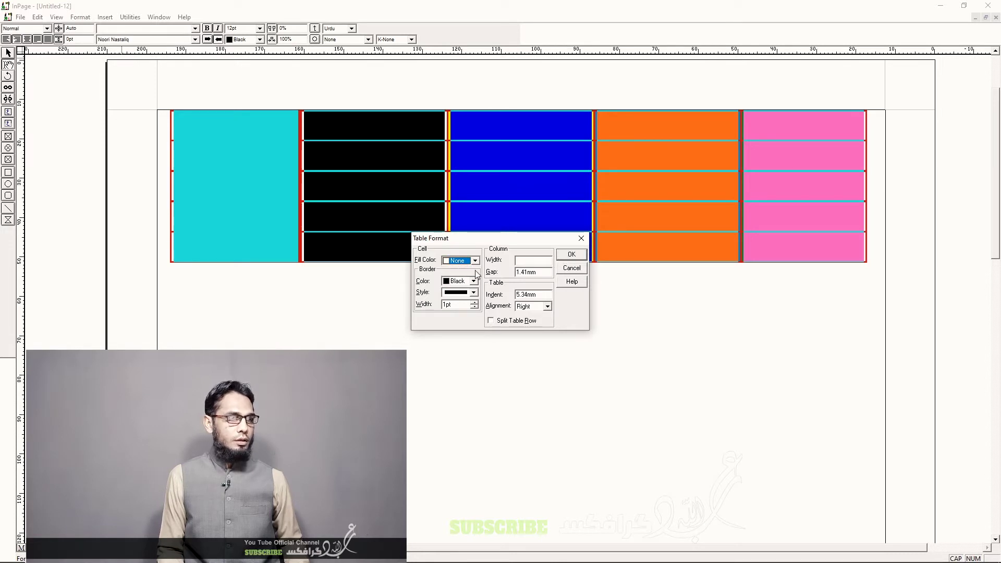
left_click(568, 268)
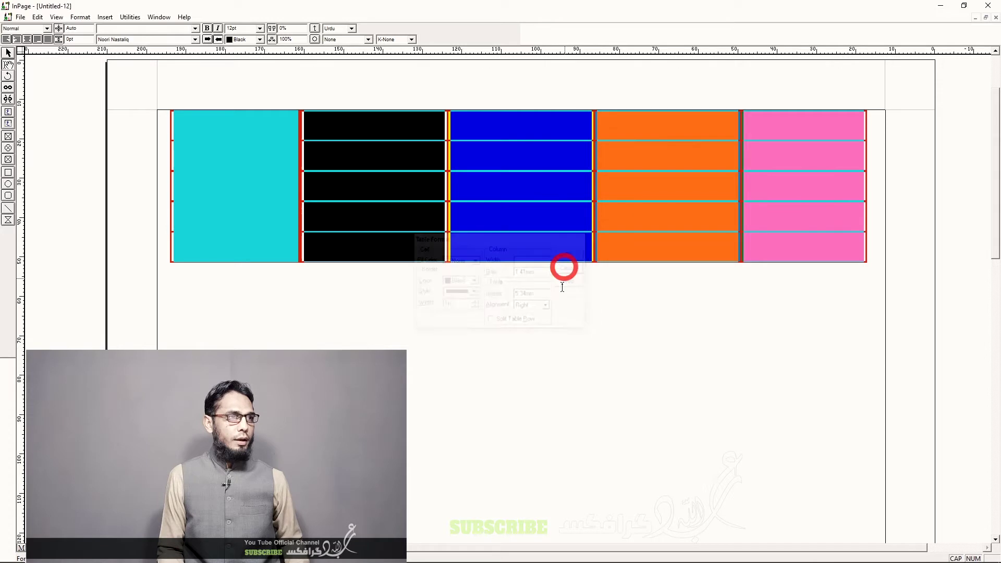
left_click(462, 359)
Set the borders of all table cells to Black with a width of 0.5 pt.
left_click_drag(760, 124, 198, 268)
left_click(667, 215)
left_click_drag(872, 101, 242, 235)
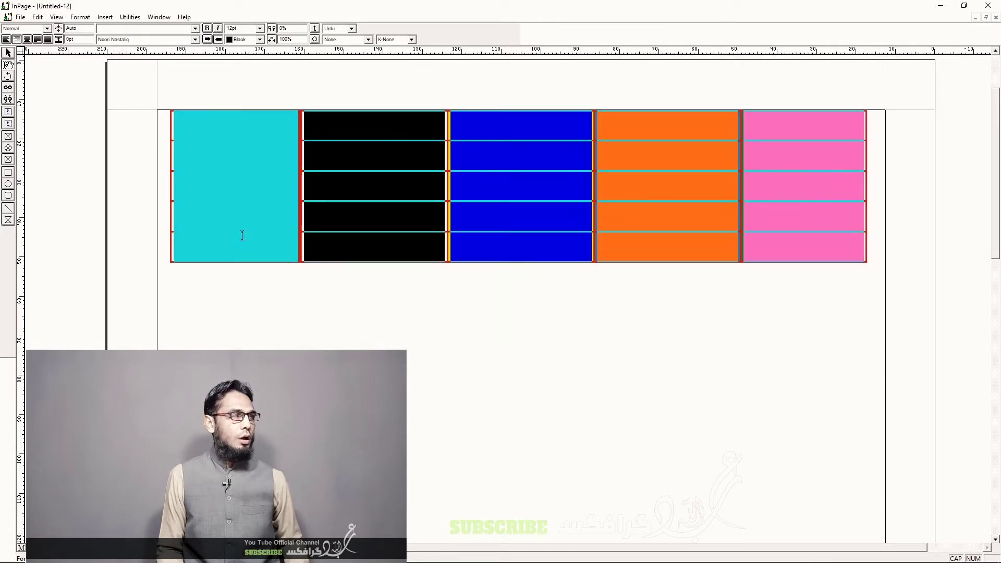
left_click(74, 17)
left_click(93, 102)
left_click(475, 282)
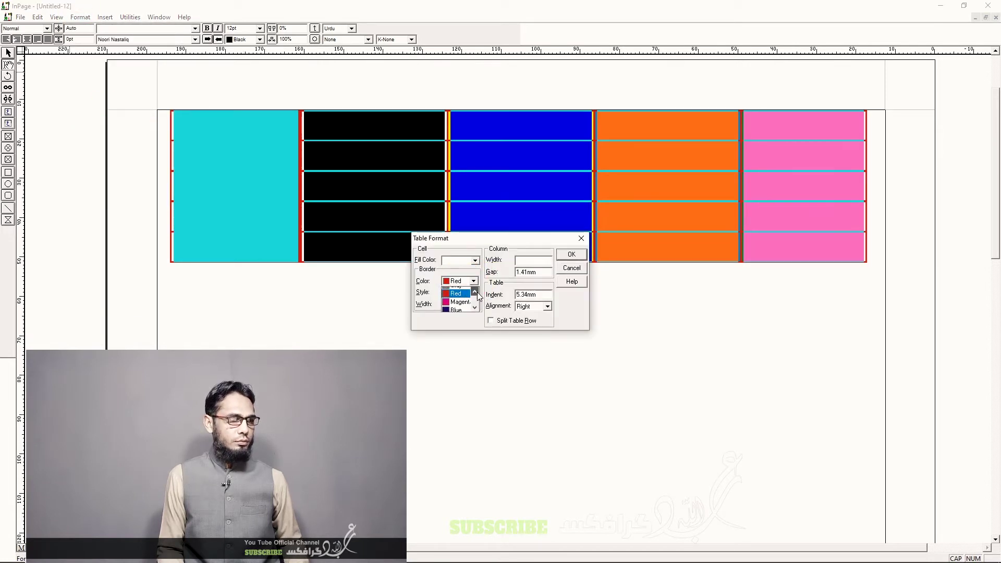
left_click(457, 295)
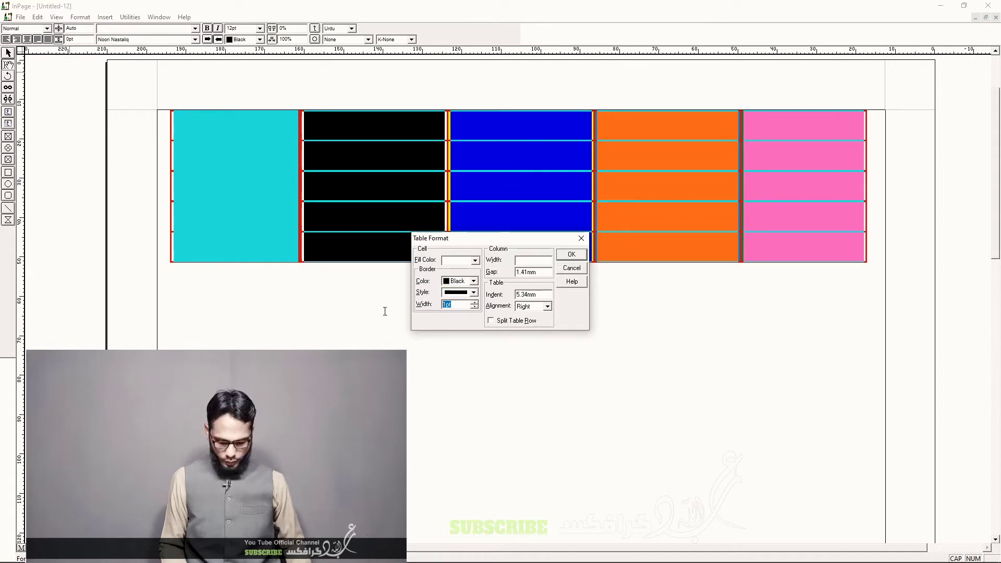
type(".5")
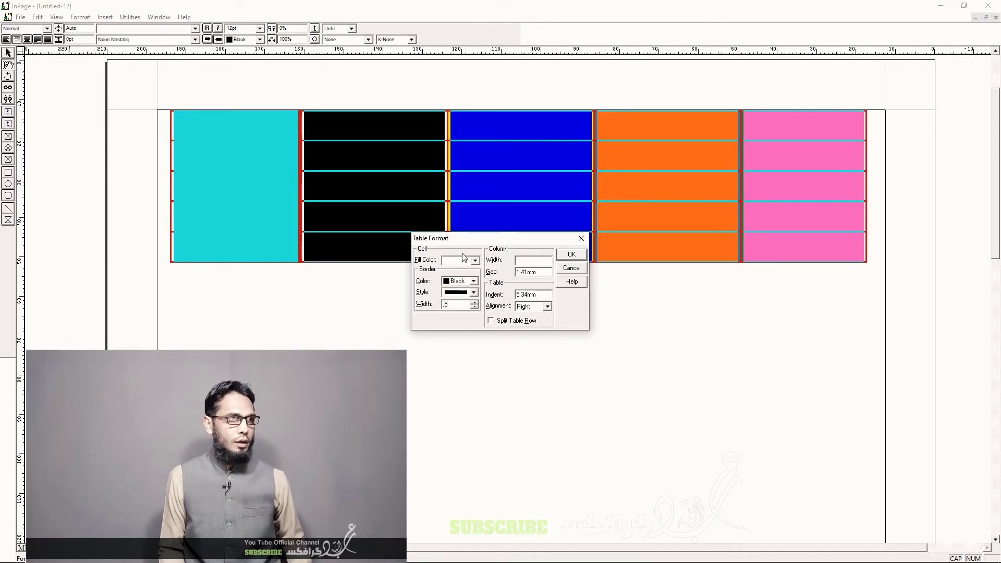
left_click(572, 255)
left_click(581, 368)
Remove the fill color from all cells of the table by setting it to None.
left_click_drag(768, 133, 276, 237)
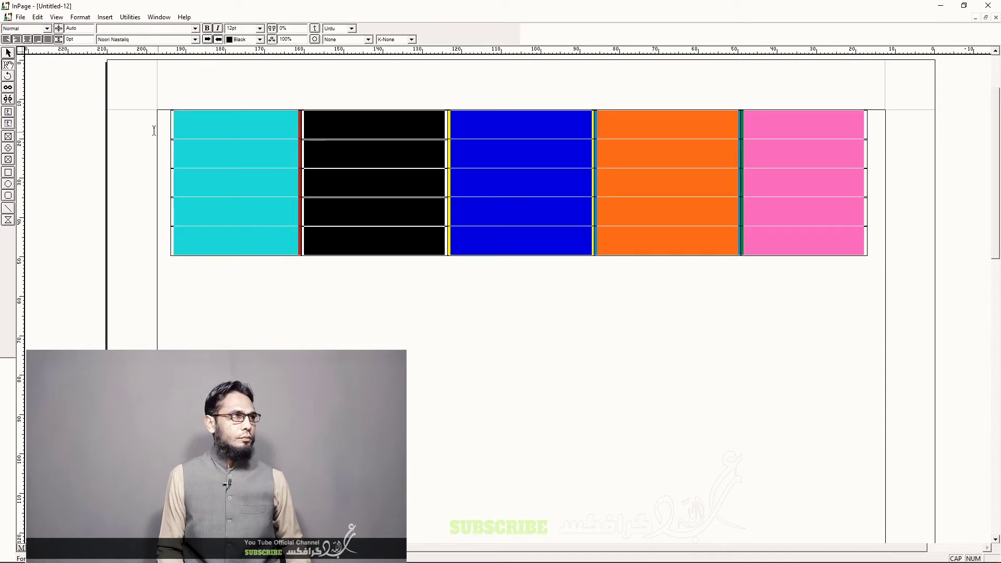
left_click(78, 18)
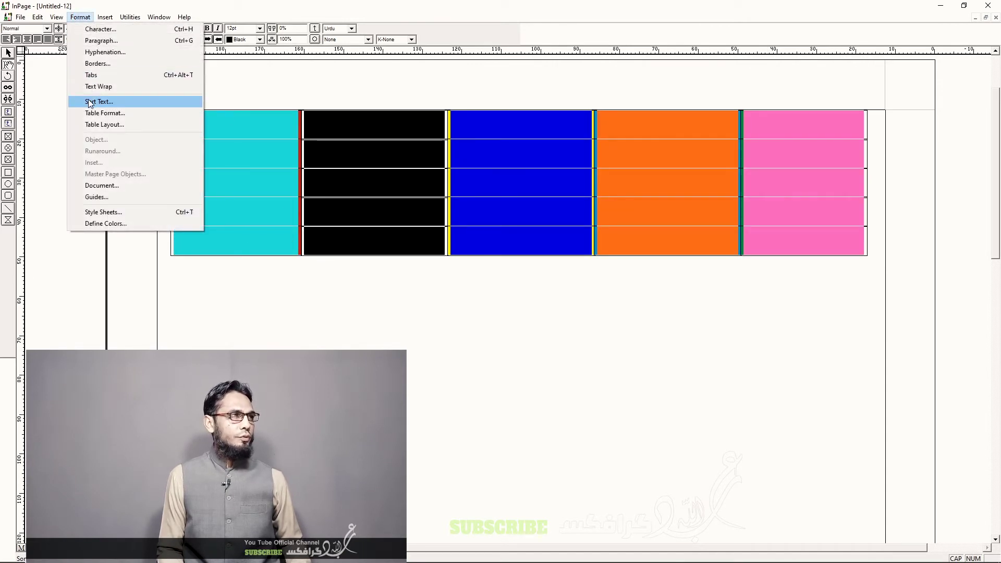
left_click(114, 113)
left_click(458, 260)
left_click(459, 269)
left_click(572, 255)
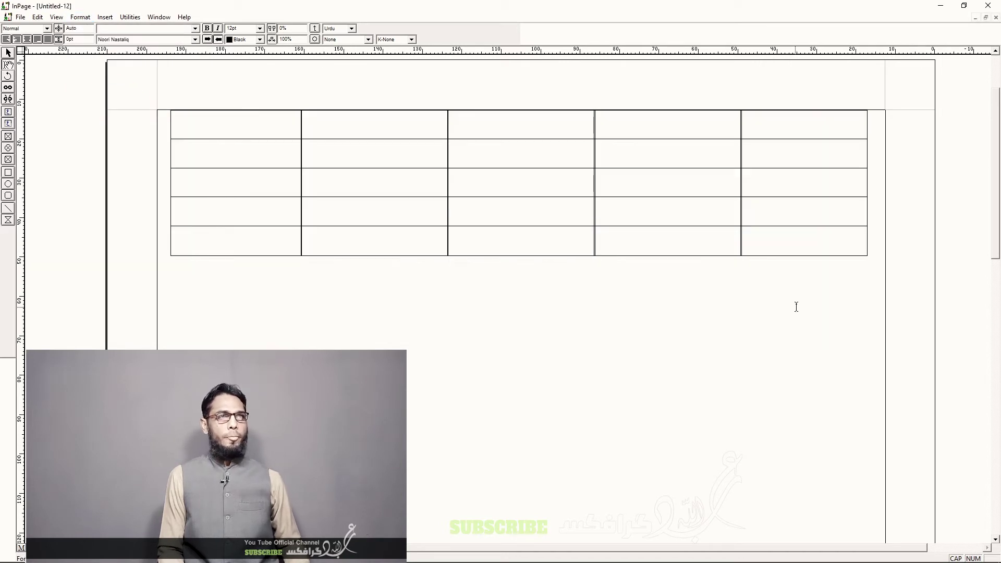
Set the column gap of the whole table to 5 mm.
left_click_drag(834, 130, 245, 242)
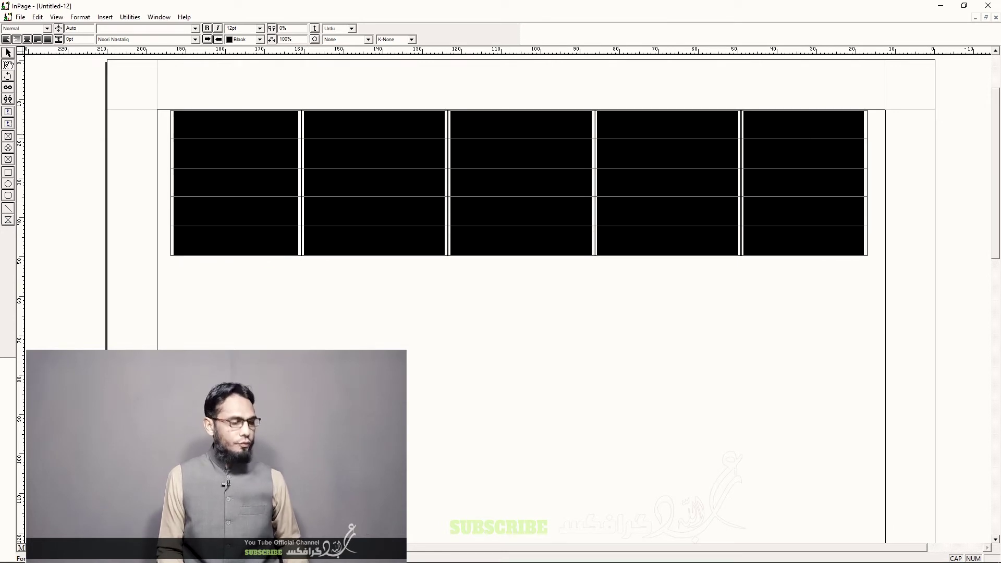
double_click(537, 185)
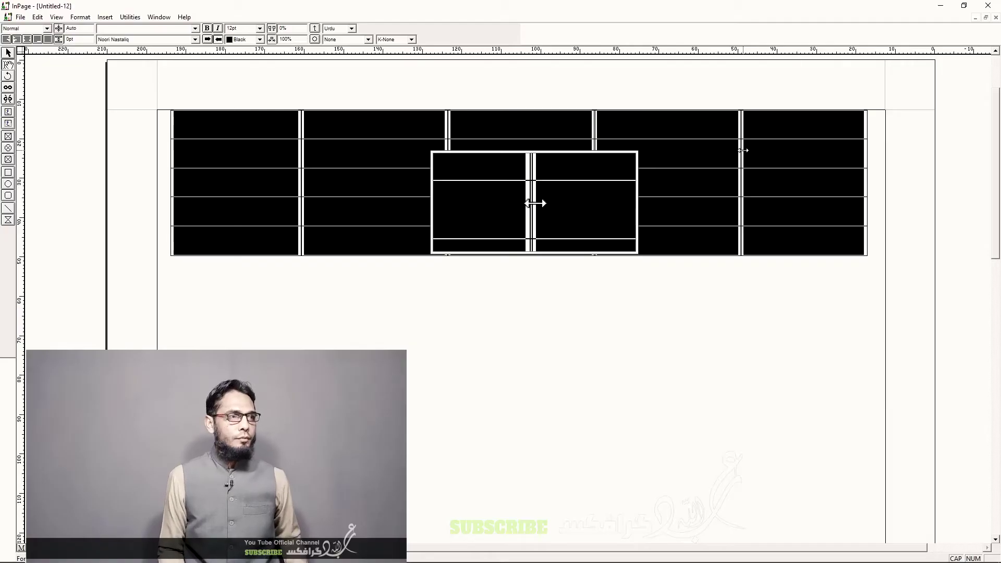
left_click_drag(536, 201, 432, 47)
left_click(80, 16)
left_click(109, 113)
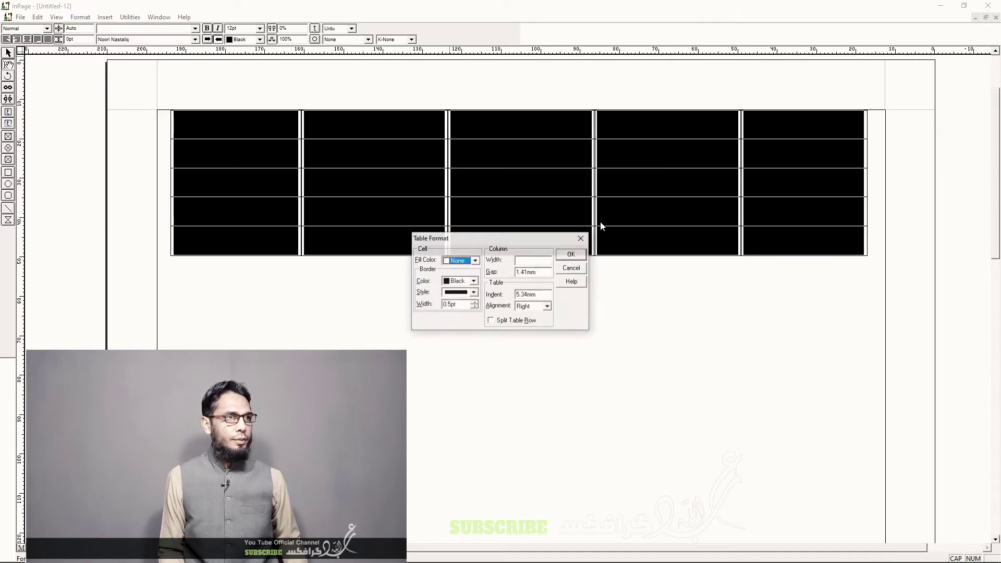
double_click(521, 272)
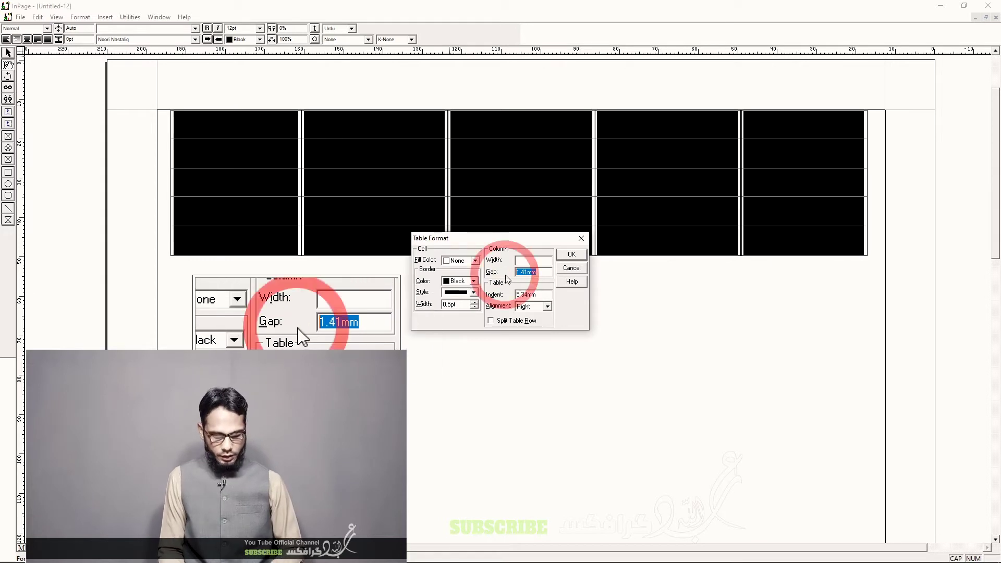
type("5")
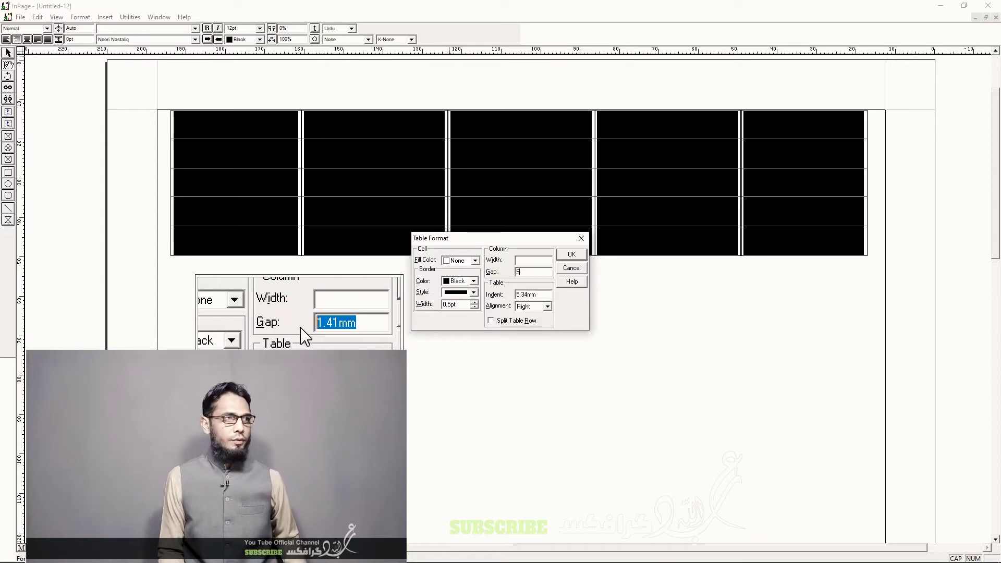
left_click(570, 254)
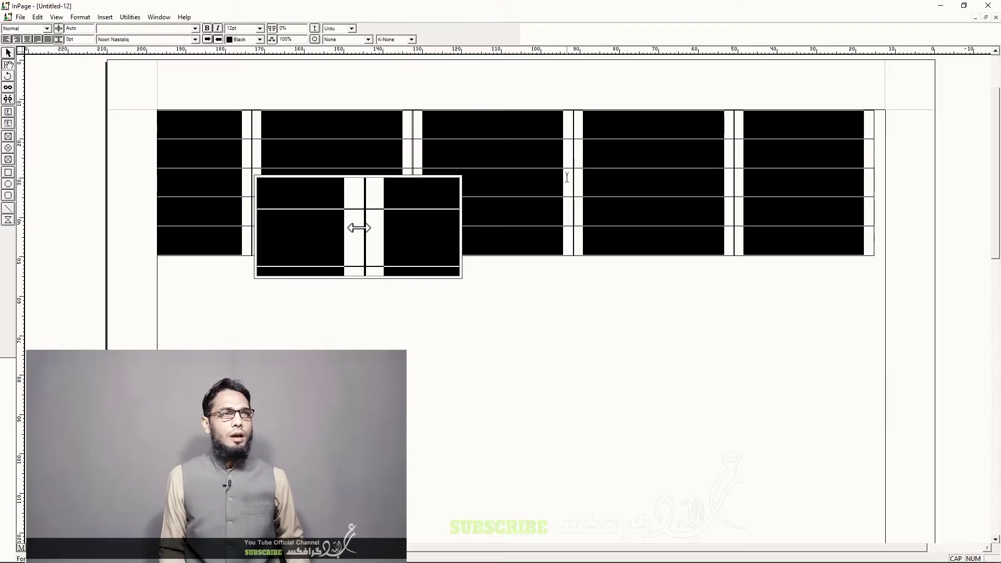
Enter the word "نام" in the first-row cell of the second column from the right.
left_click(722, 157)
left_click(720, 127)
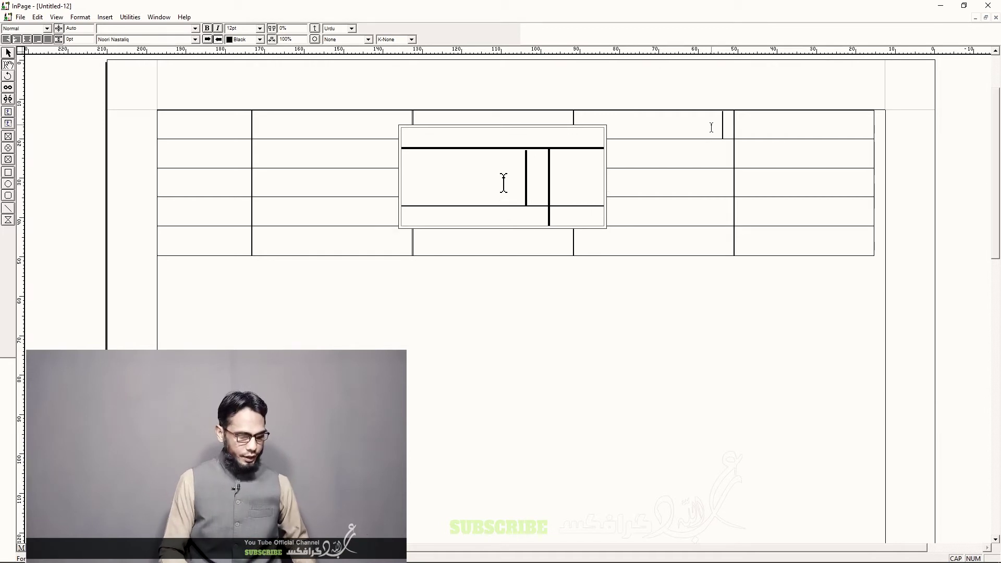
type("نام")
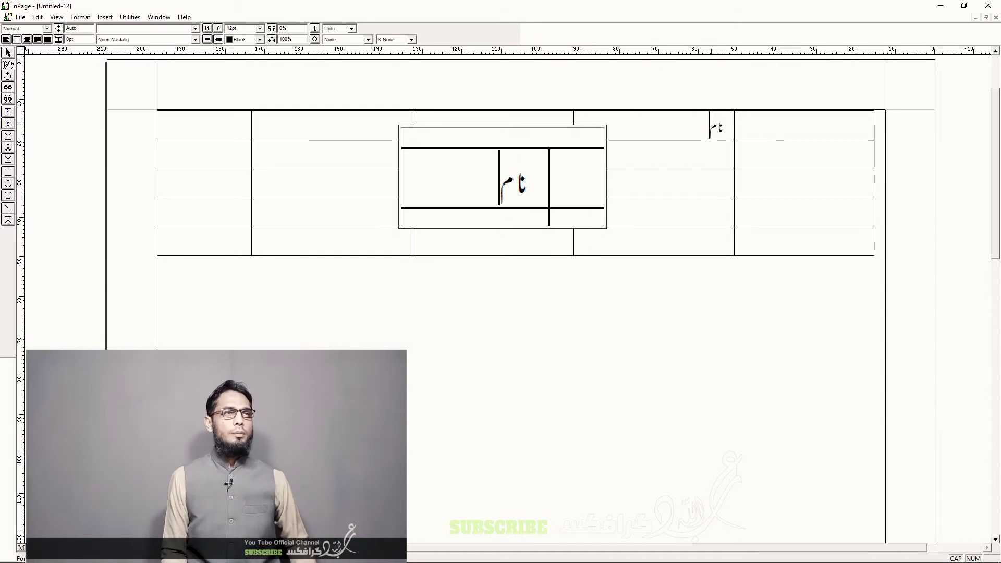
Examine the gap between the word "نام" and its column border by highlighting the text and its neighbouring cell.
double_click(715, 130)
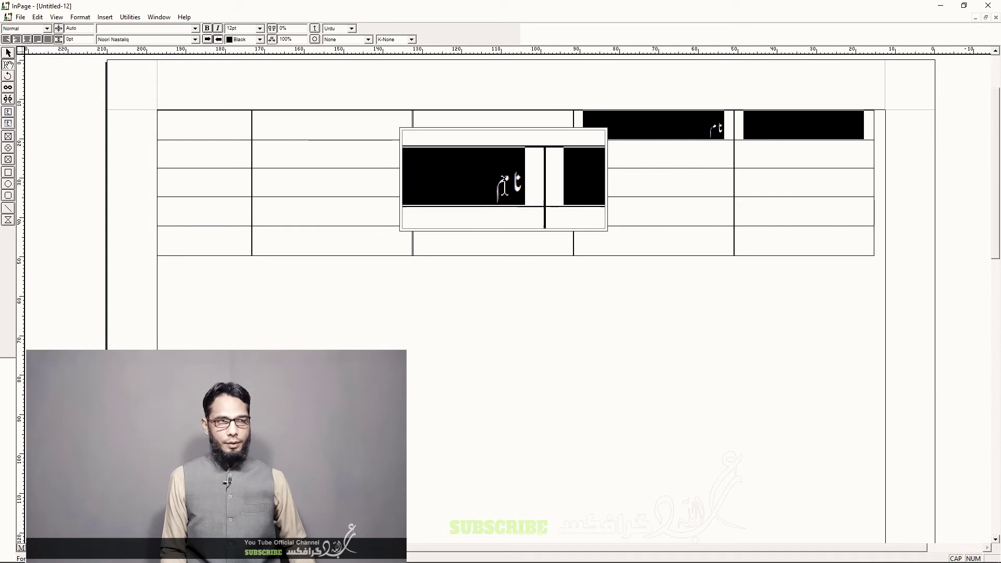
left_click(692, 127)
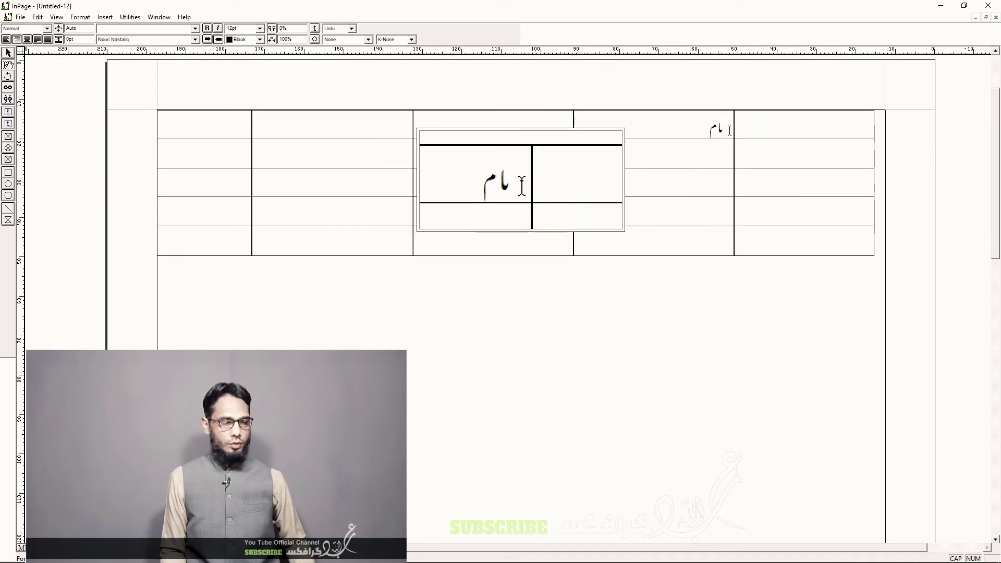
double_click(708, 130)
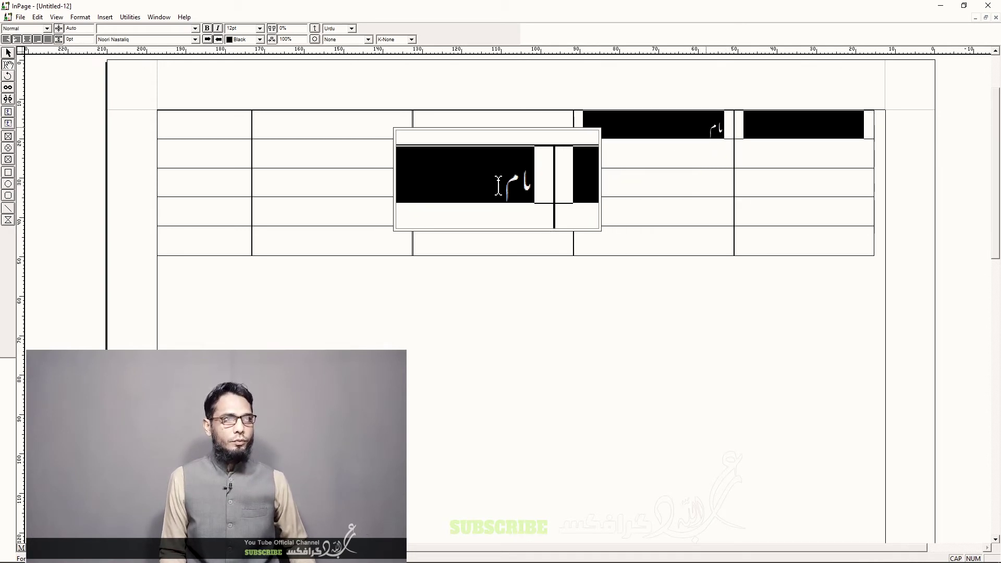
left_click(718, 190)
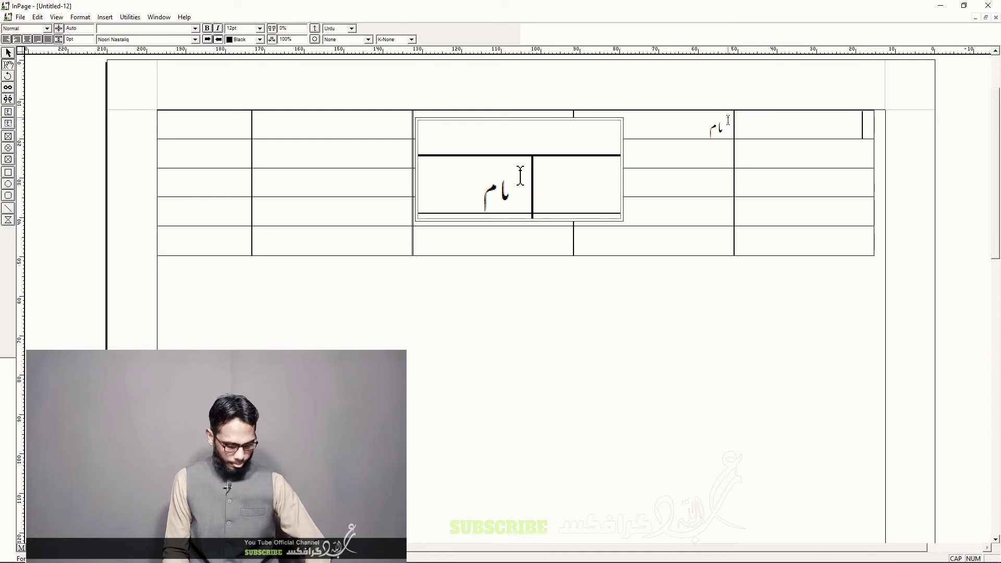
key("ctrl+0")
key("ctrl+1")
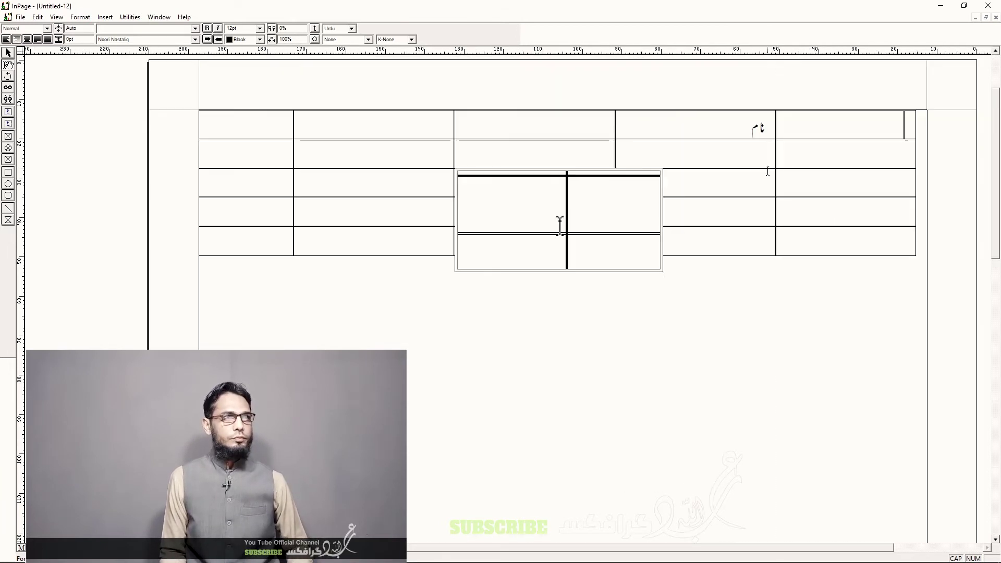
double_click(761, 129)
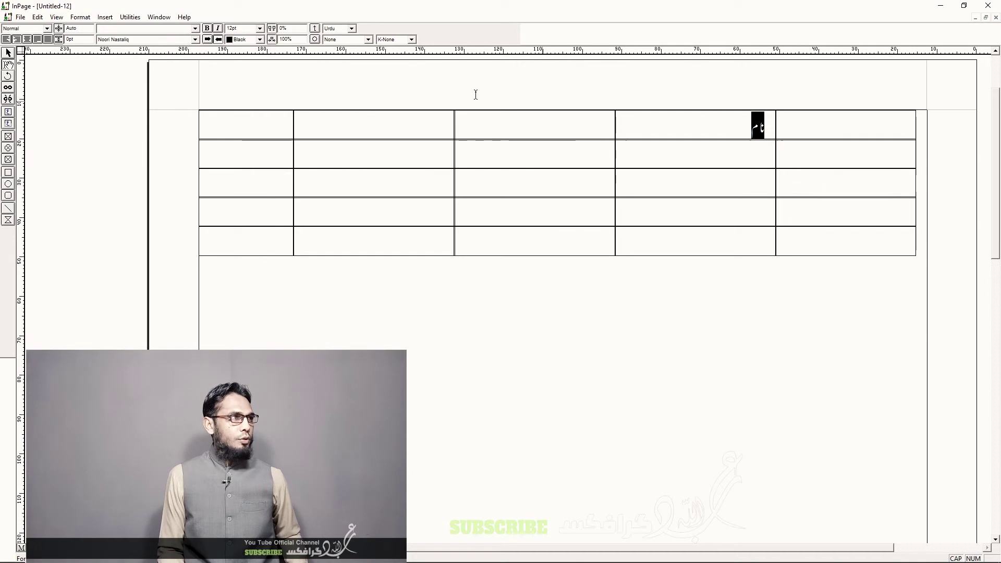
left_click(77, 17)
left_click(637, 215)
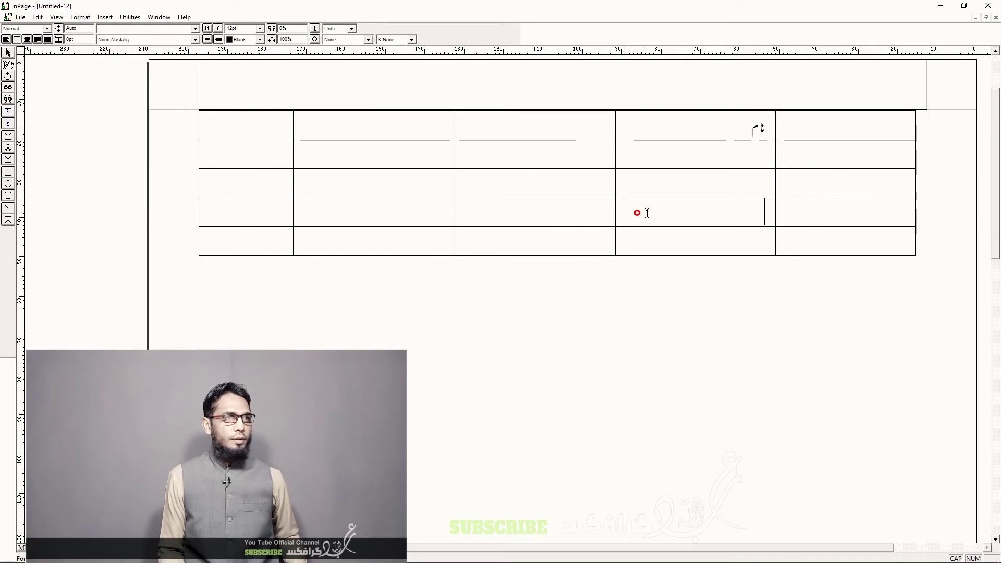
Set the column gap to 1 mm and the column width to 10 mm for the whole table.
key("ctrl+a")
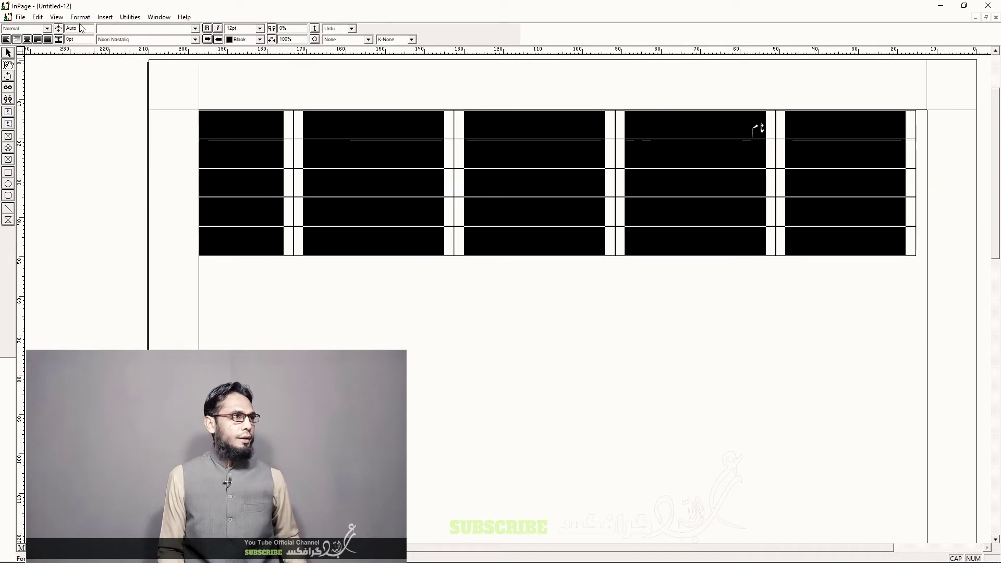
left_click(79, 18)
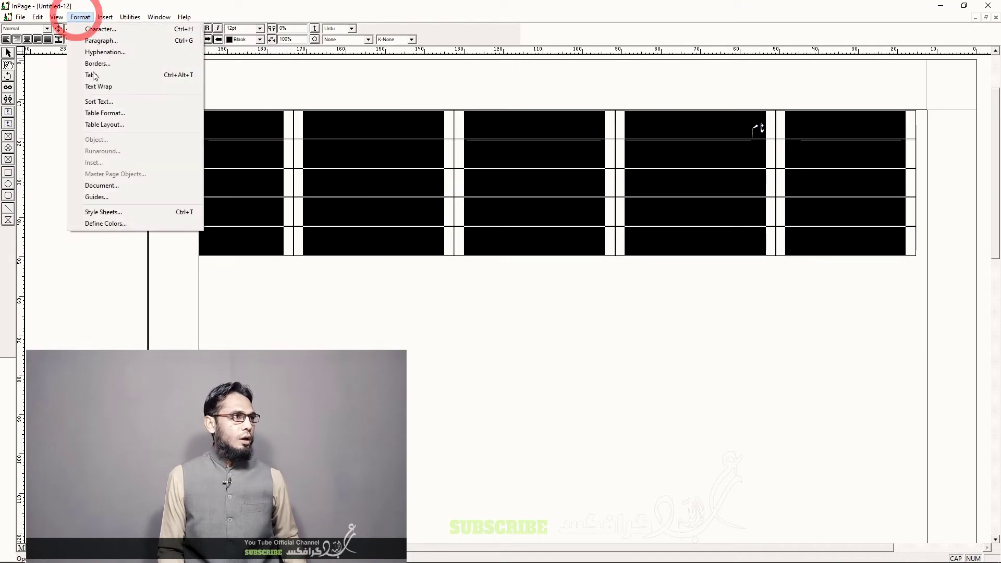
left_click(104, 113)
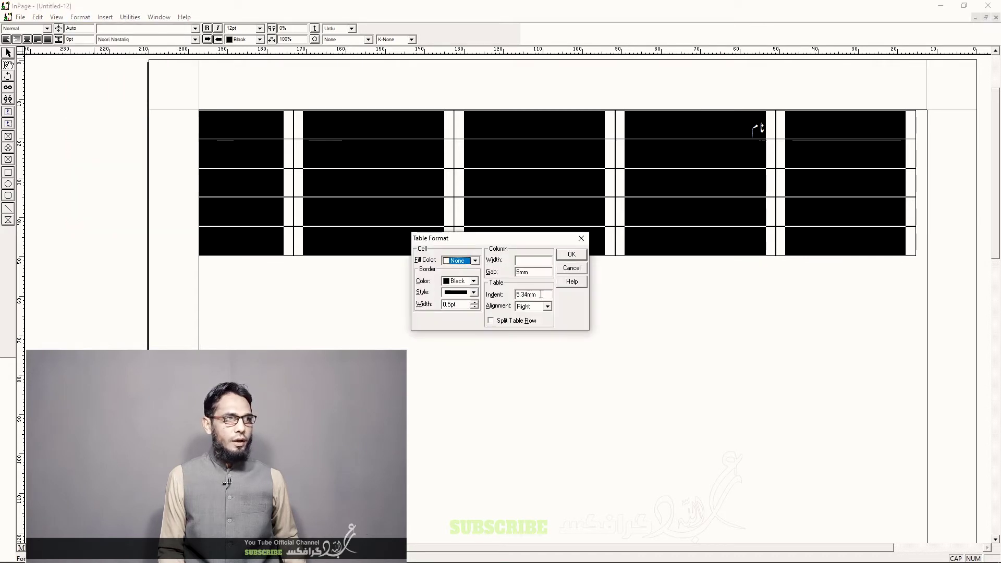
double_click(531, 272)
type("1")
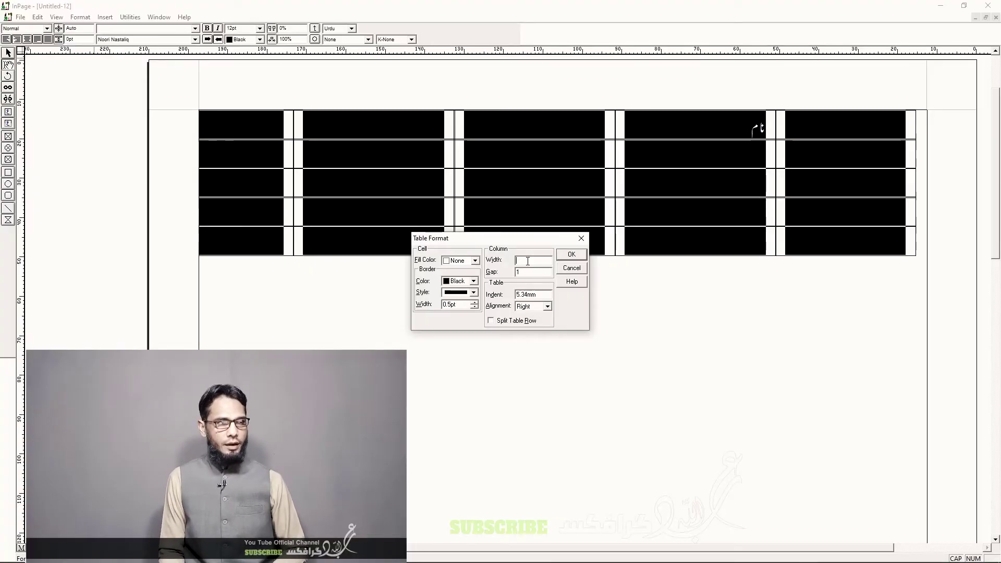
type("10")
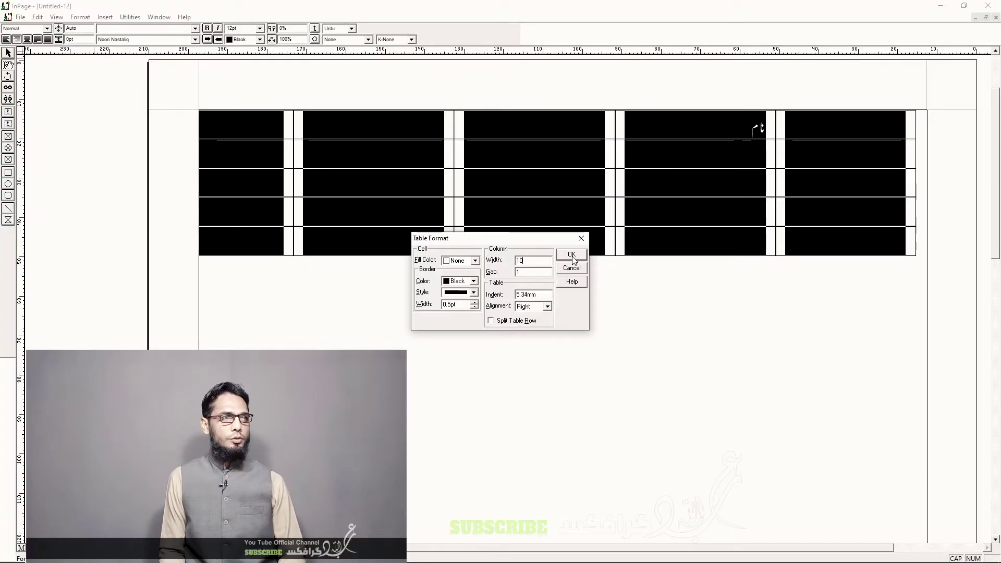
left_click(572, 256)
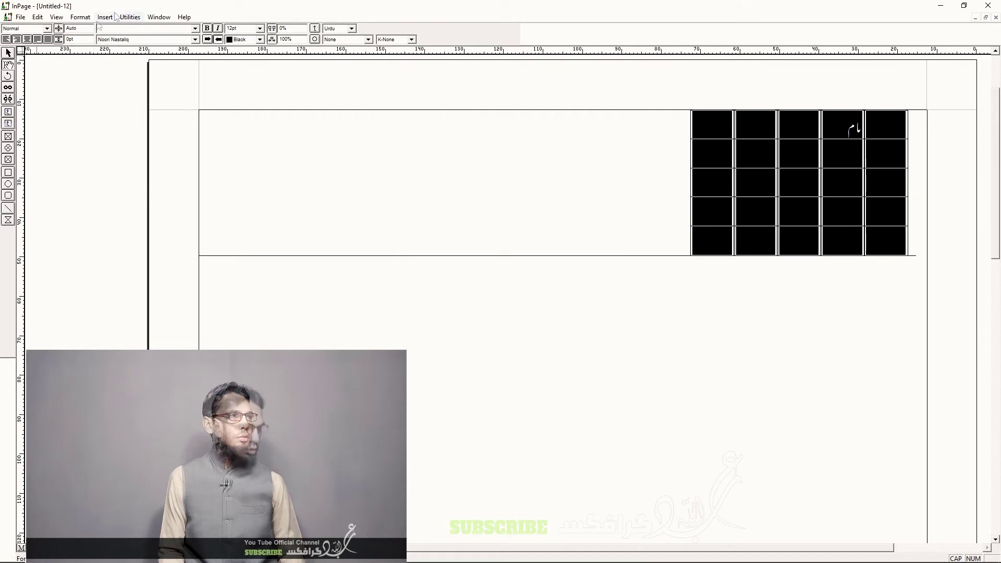
Set the width of all table columns to 30 mm.
left_click(80, 17)
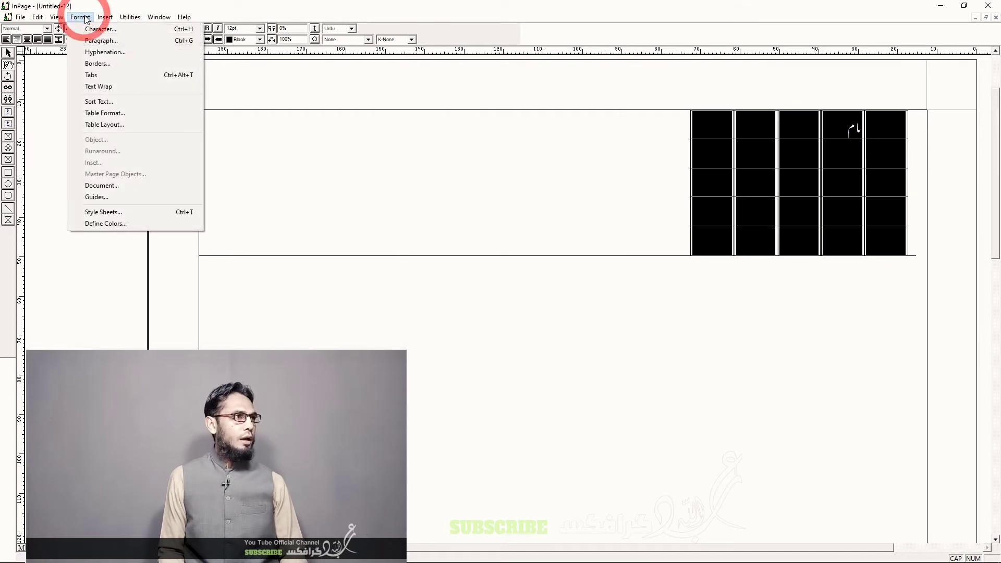
left_click(99, 109)
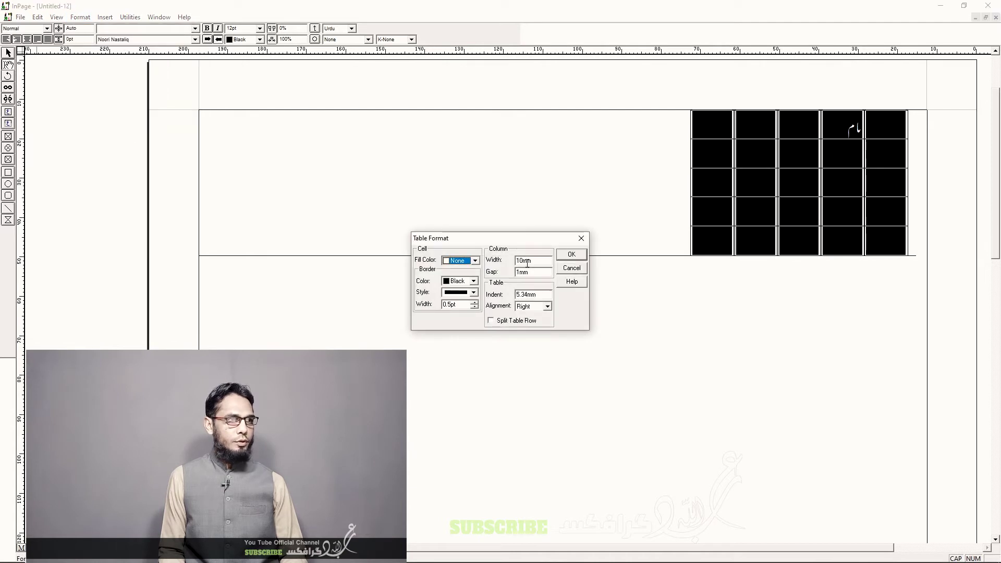
left_click_drag(527, 261, 499, 260)
type("30")
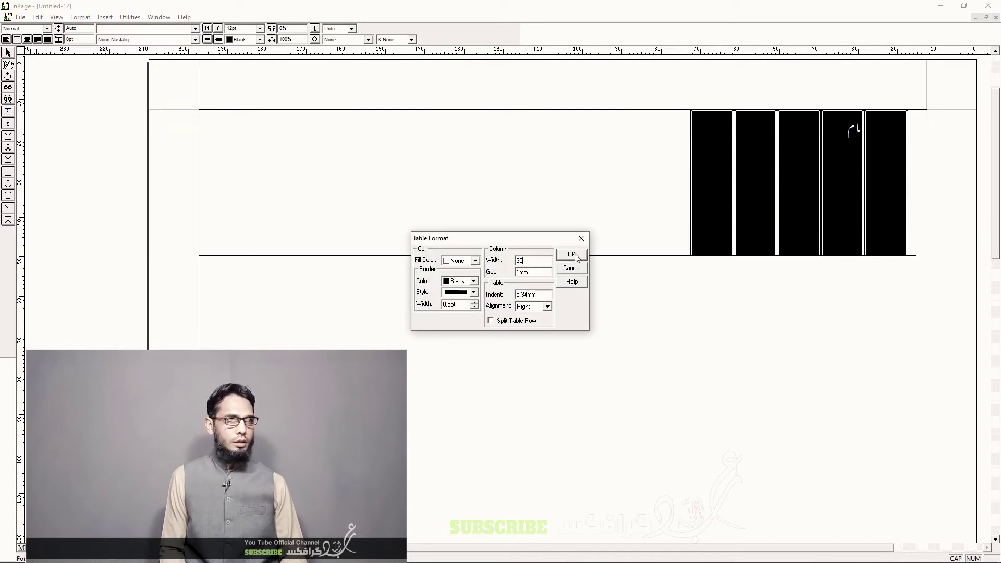
left_click(572, 255)
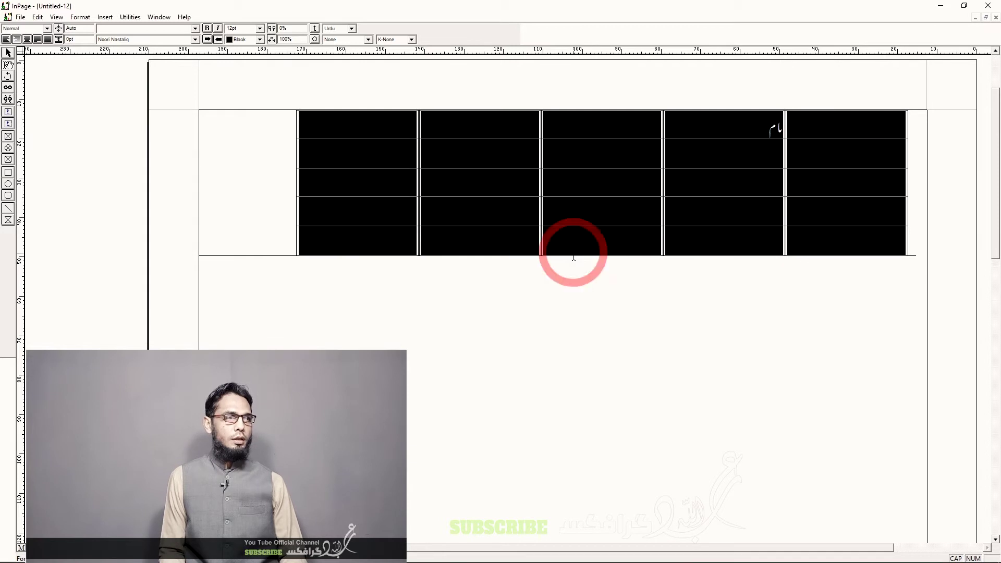
left_click(573, 333)
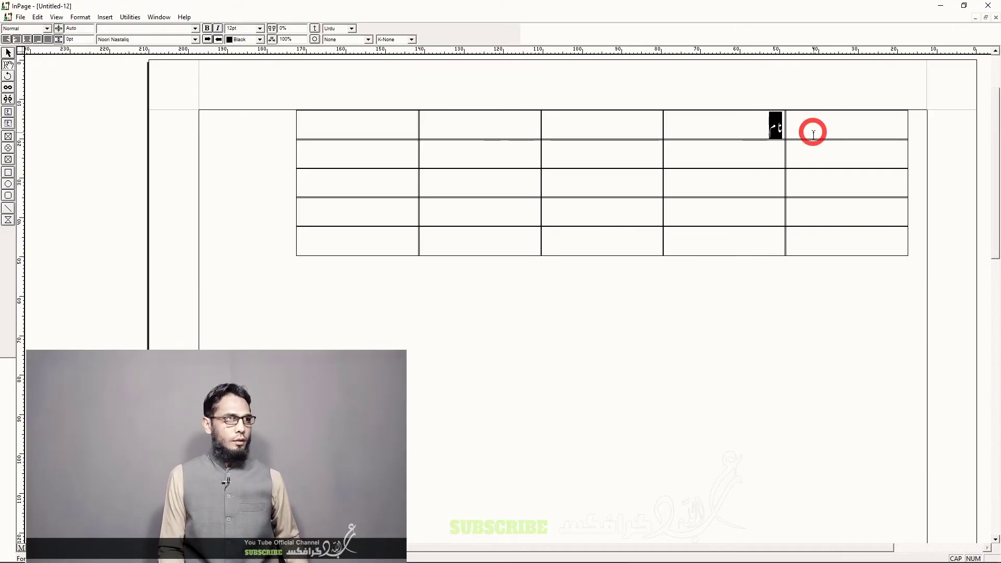
Select the whole table and examine its indent setting against the gap to the right page margin.
left_click_drag(813, 134, 359, 242)
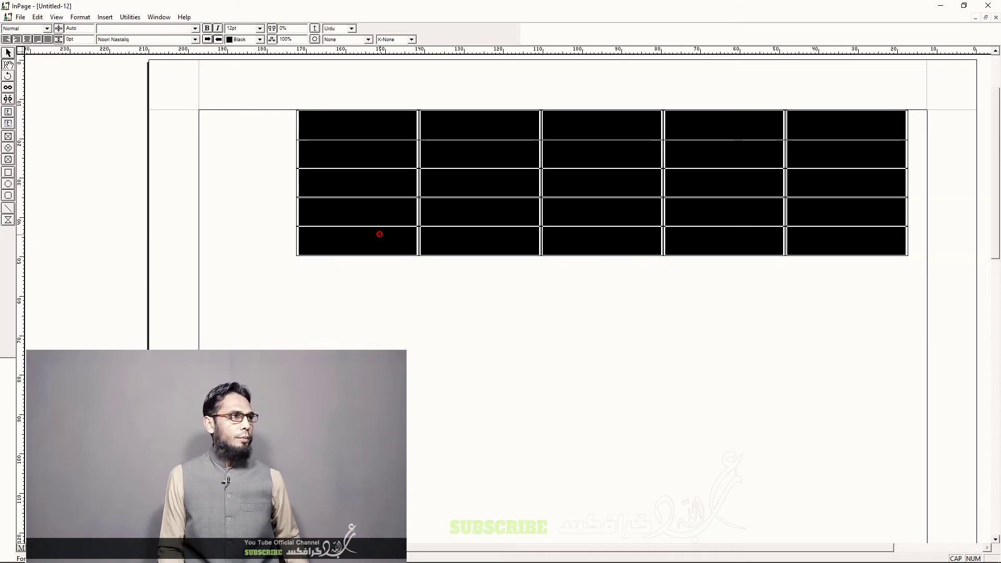
left_click(80, 17)
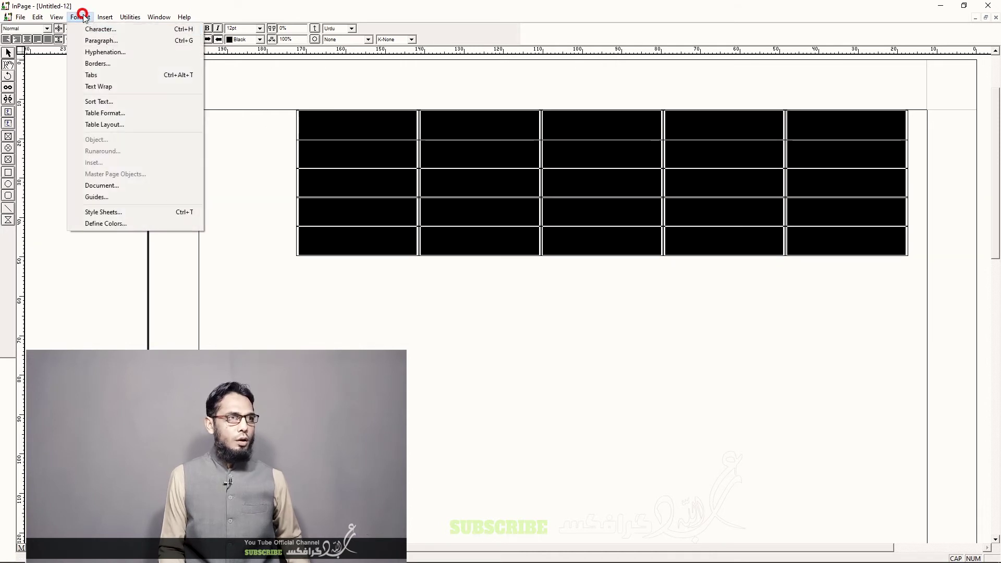
left_click(121, 113)
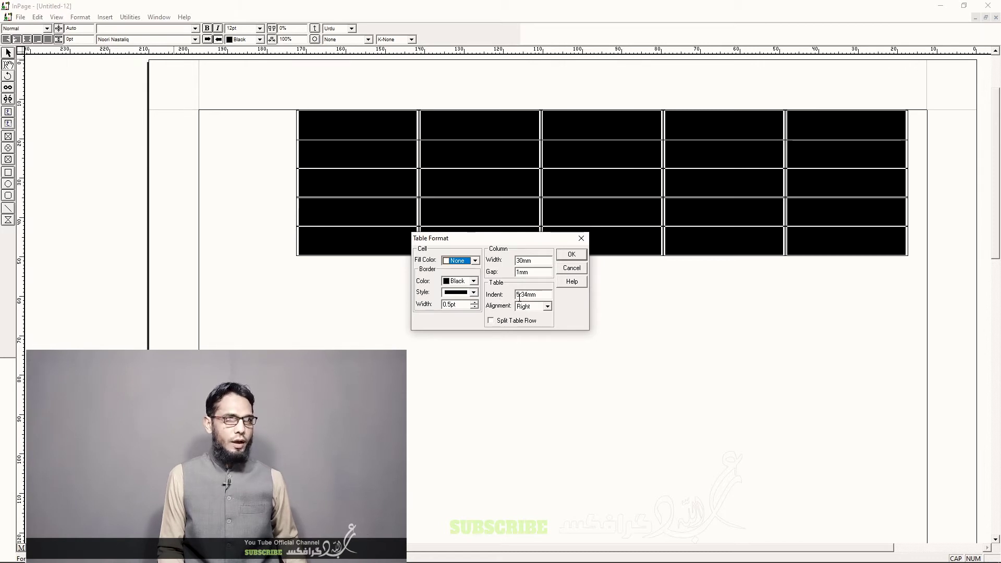
left_click(573, 269)
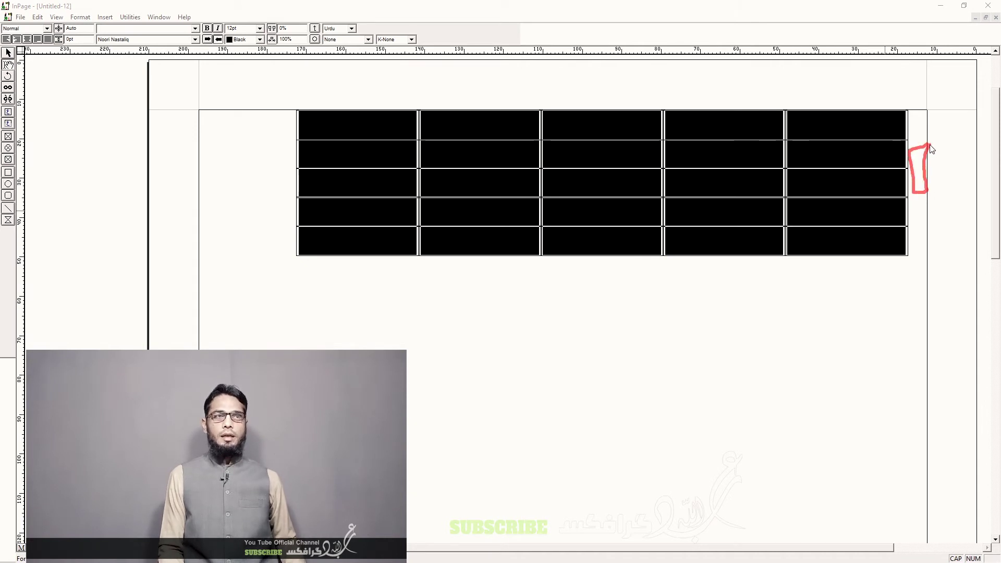
left_click(930, 139)
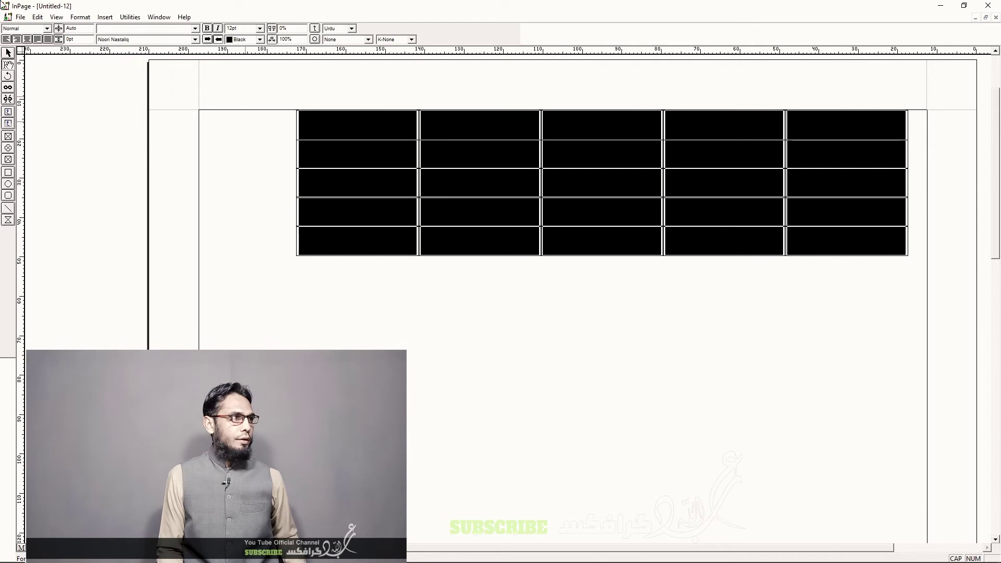
Set the indent of the whole table to 15 mm.
left_click(79, 18)
left_click(111, 111)
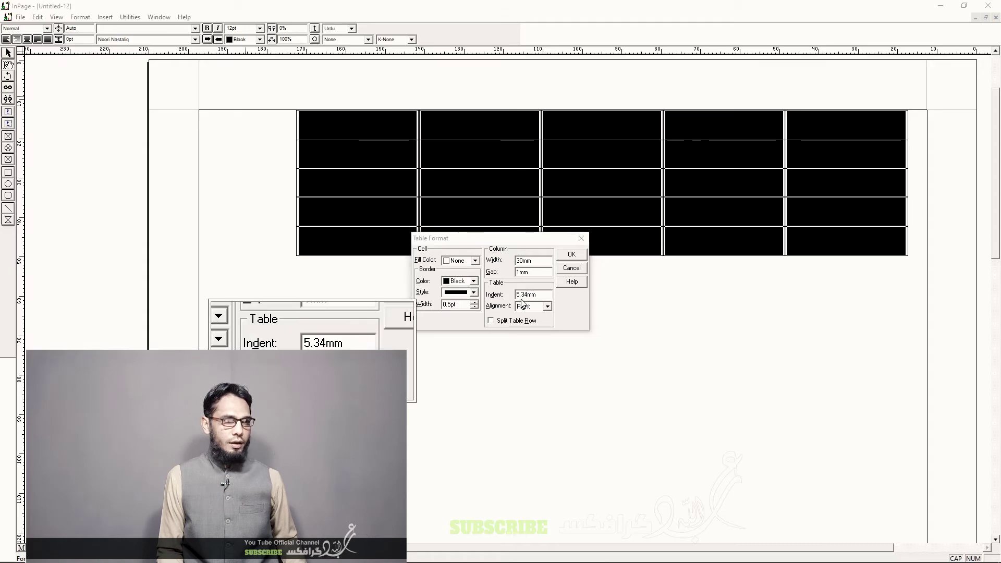
double_click(541, 299)
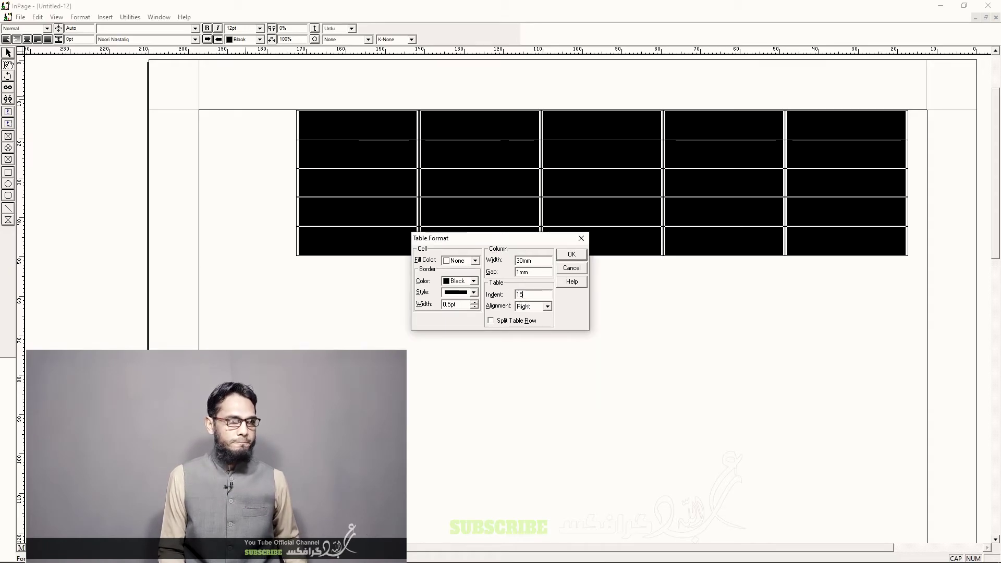
left_click(568, 256)
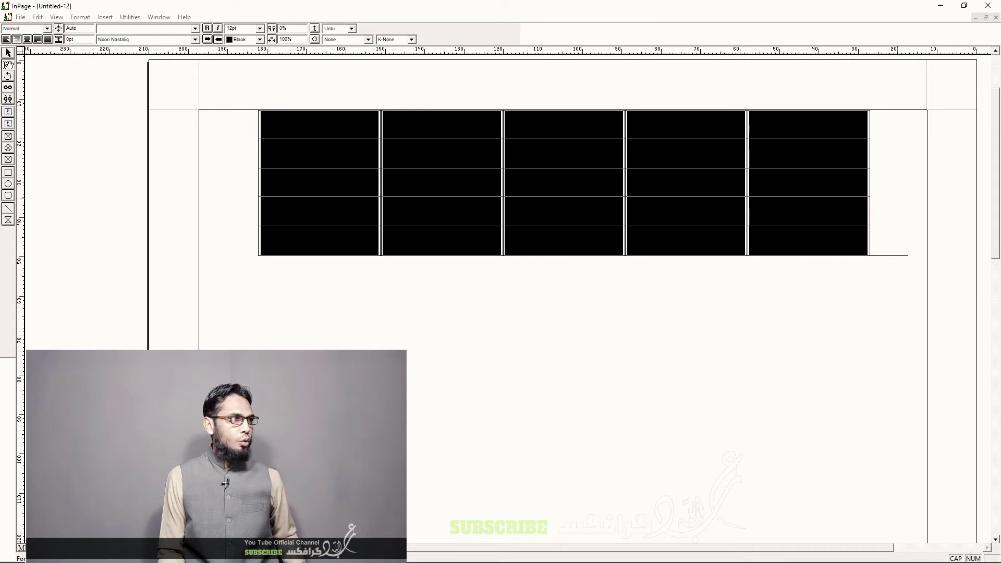
Set the table's indent to 0 and its alignment to Centered.
left_click(83, 17)
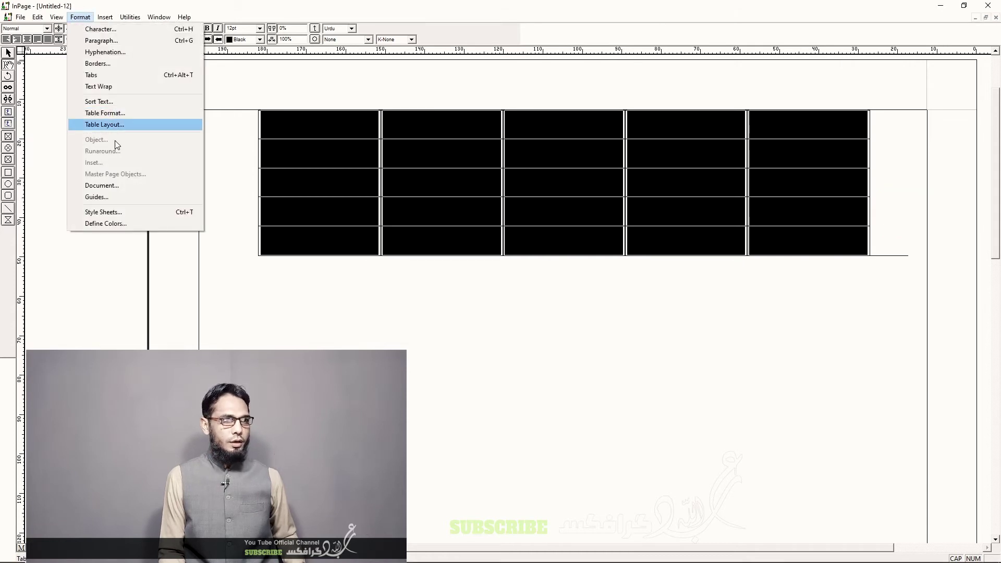
left_click(107, 112)
left_click(538, 295)
type("0")
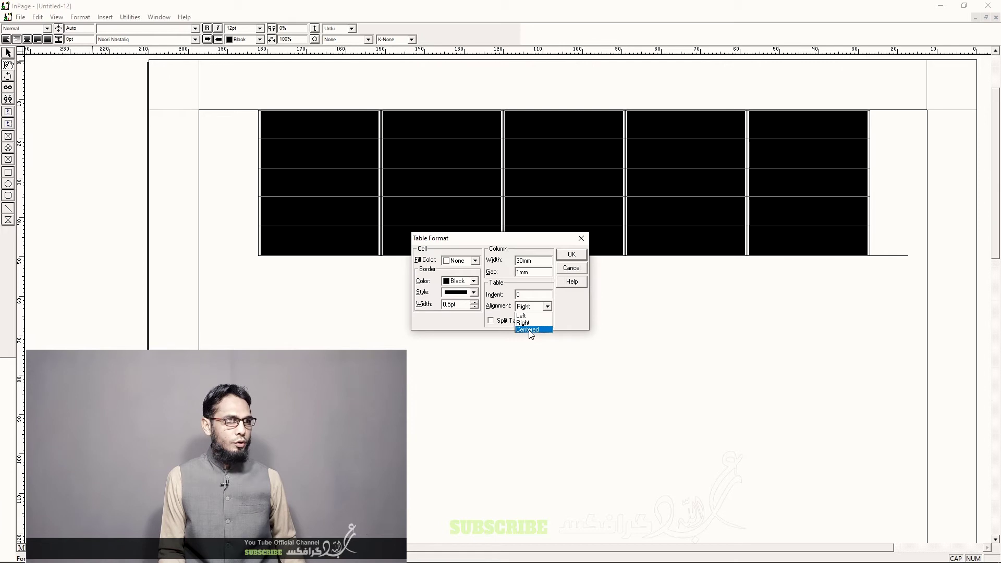
left_click(529, 329)
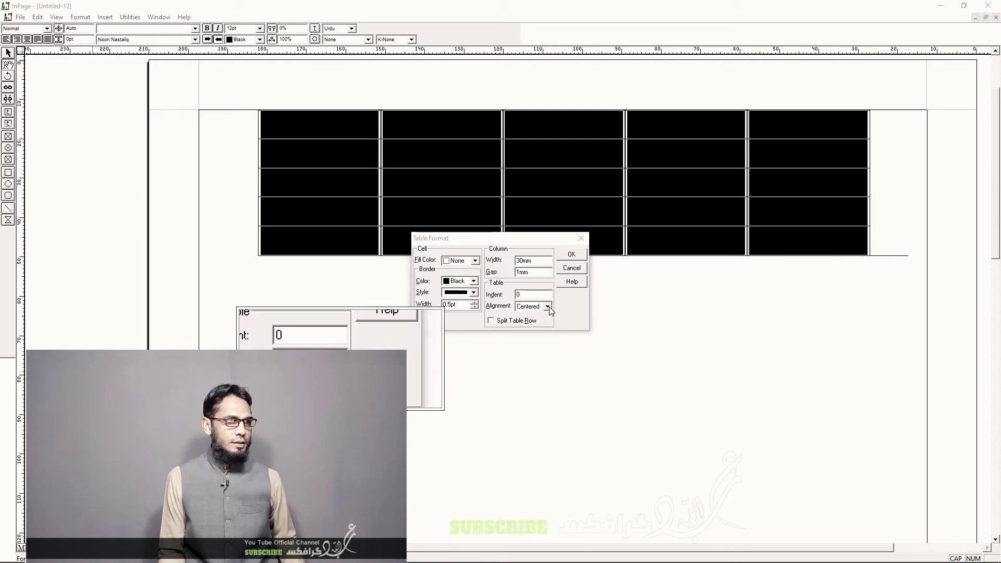
left_click(548, 307)
left_click(528, 329)
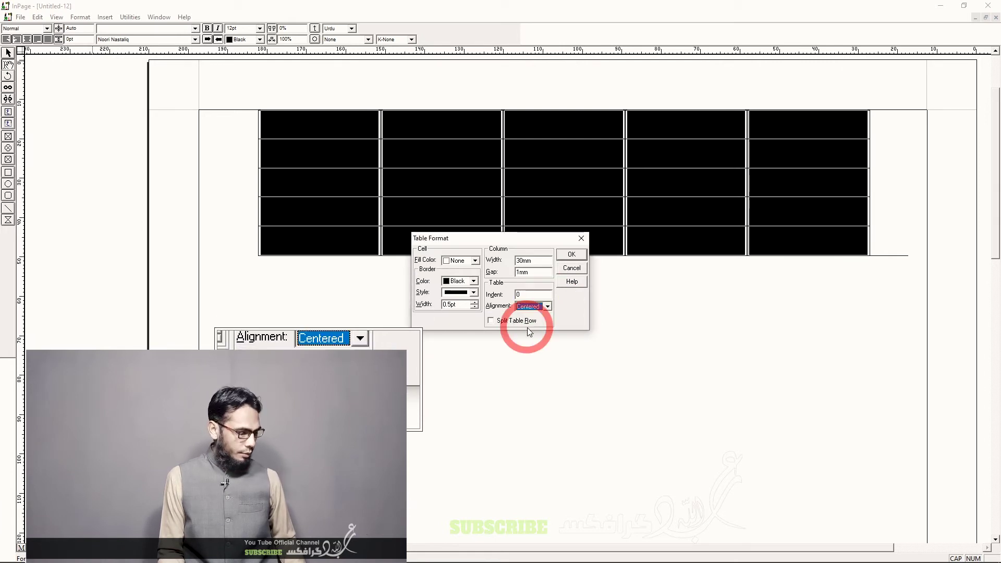
left_click(570, 255)
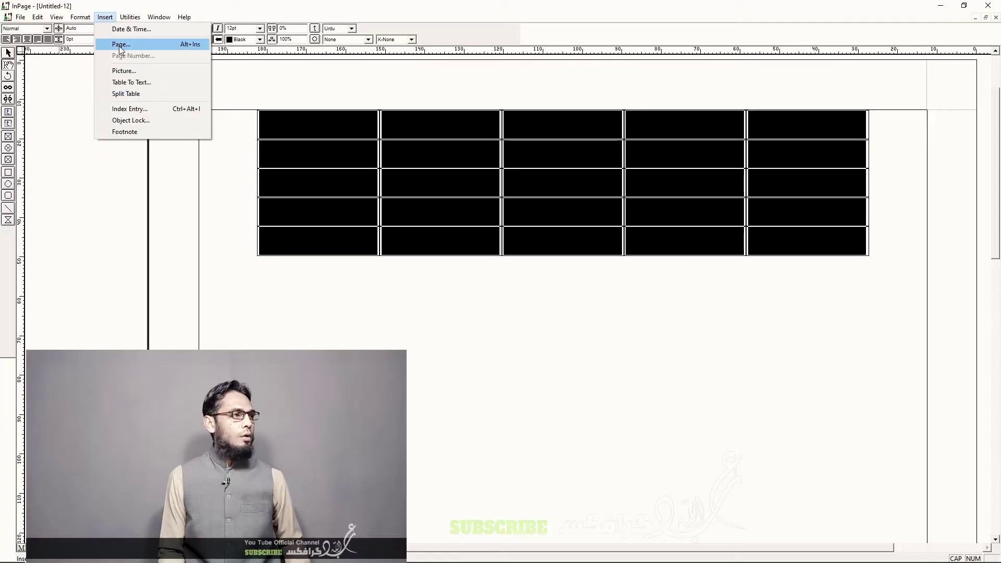
Examine the row and column options of the Table Layout settings for the selected table.
mouse_move(84, 21)
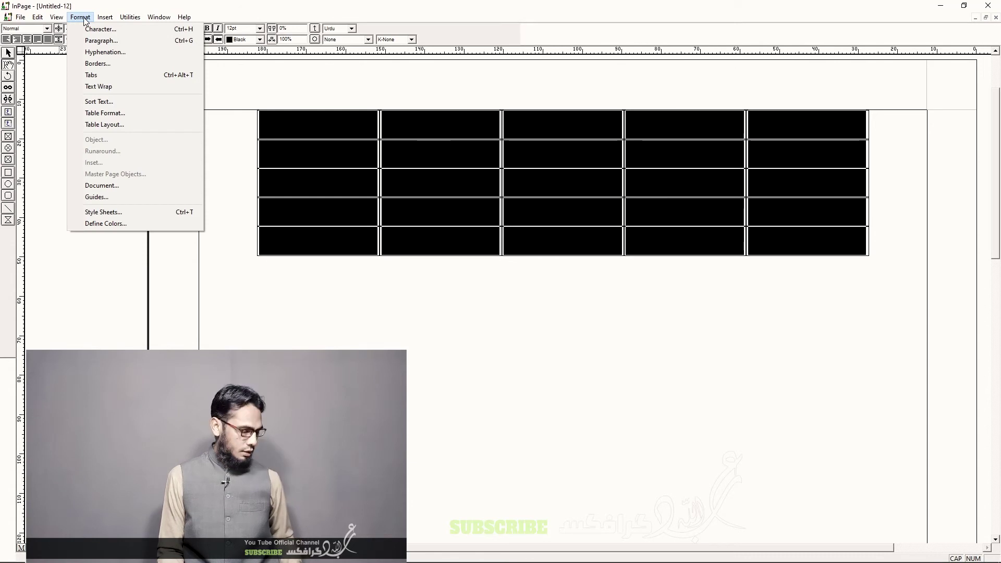
left_click(105, 124)
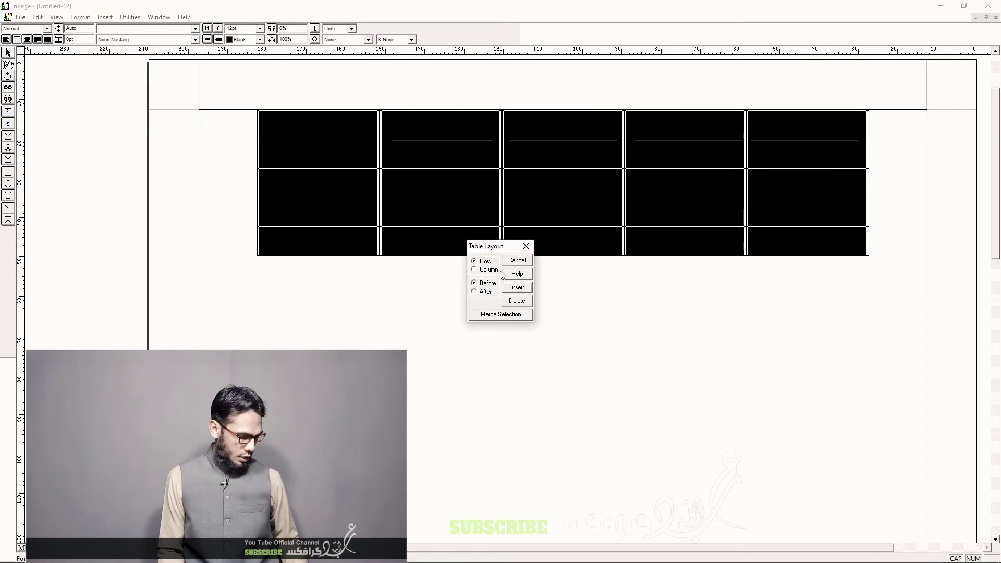
left_click_drag(495, 256, 493, 300)
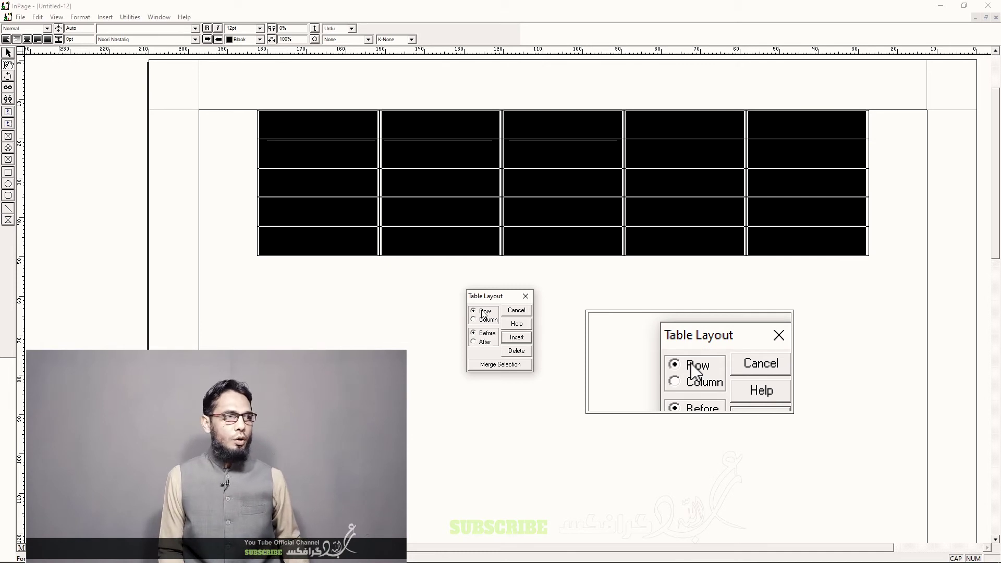
left_click(487, 320)
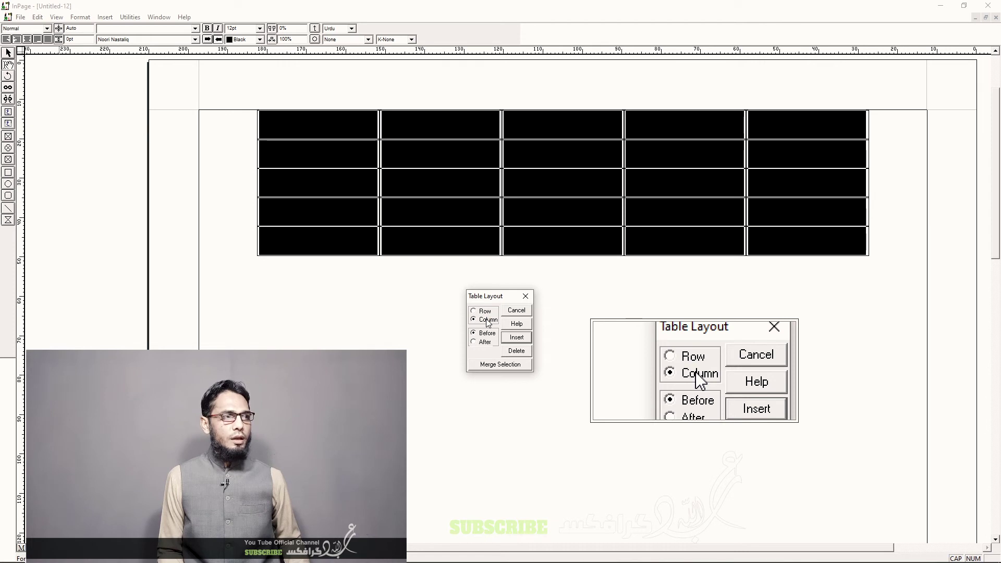
left_click(530, 296)
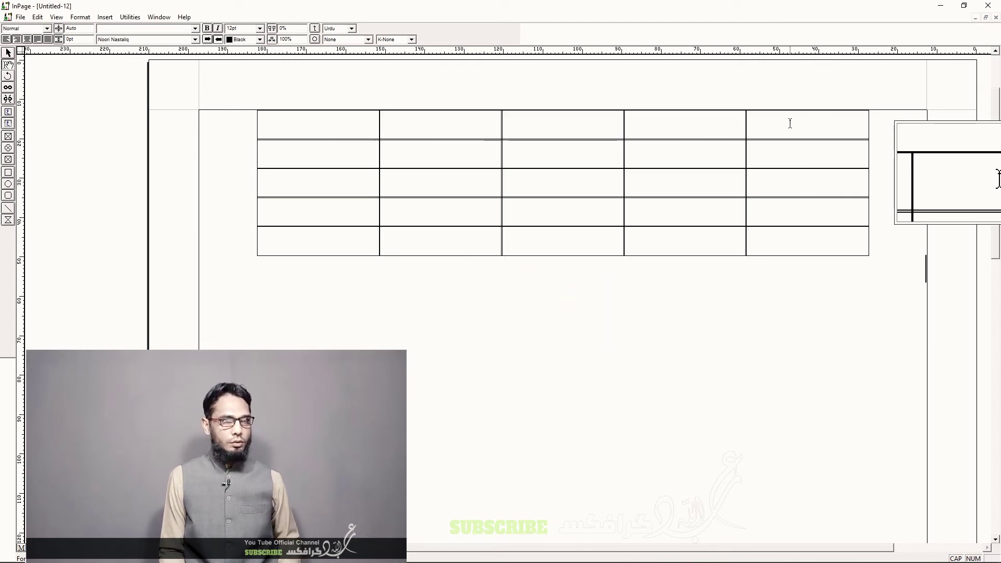
Number the first-row cells 1 to 5 from right to left and make the numbers bold.
left_click(790, 125)
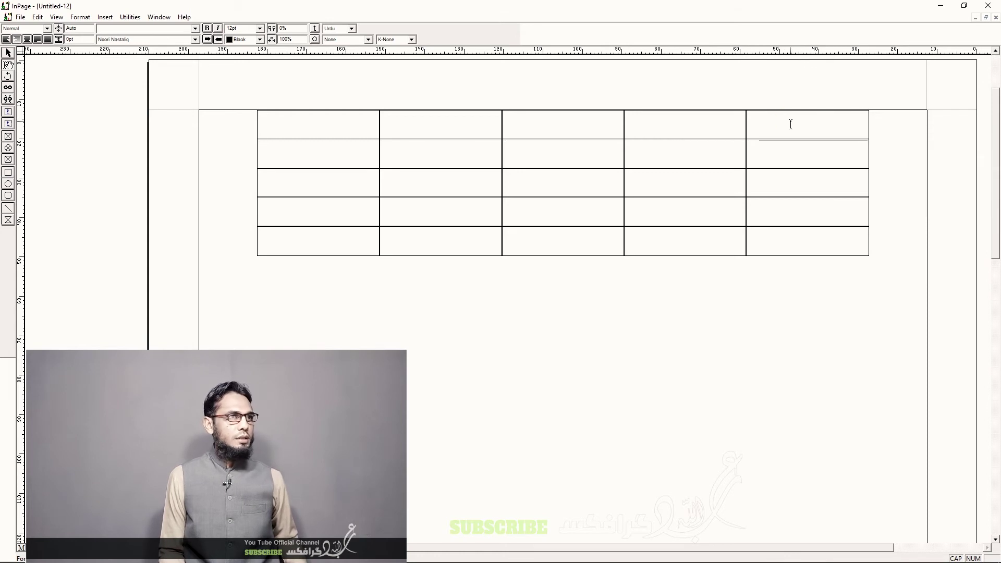
left_click_drag(791, 124, 313, 126)
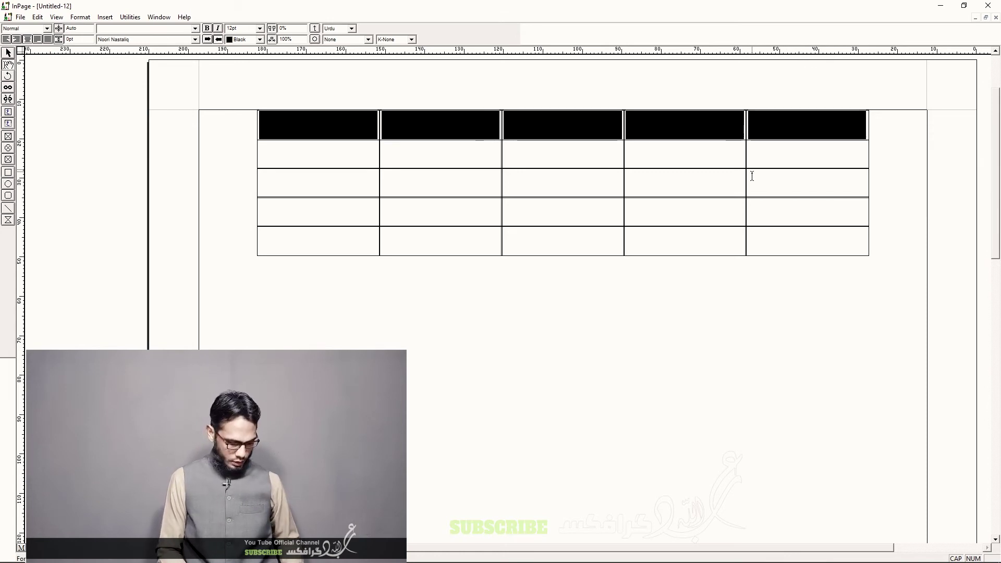
left_click(780, 123)
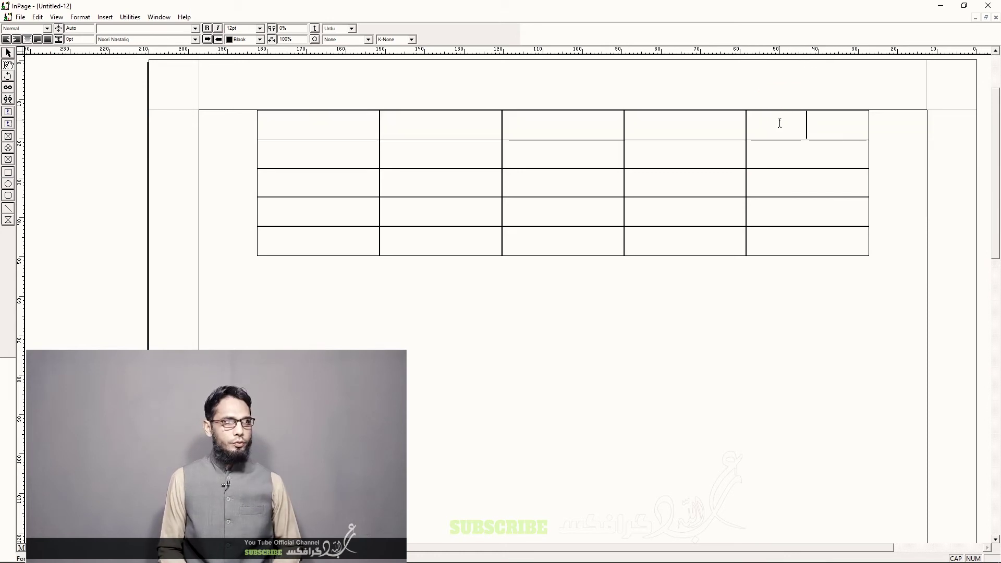
key("Tab")
type("3")
key("Tab")
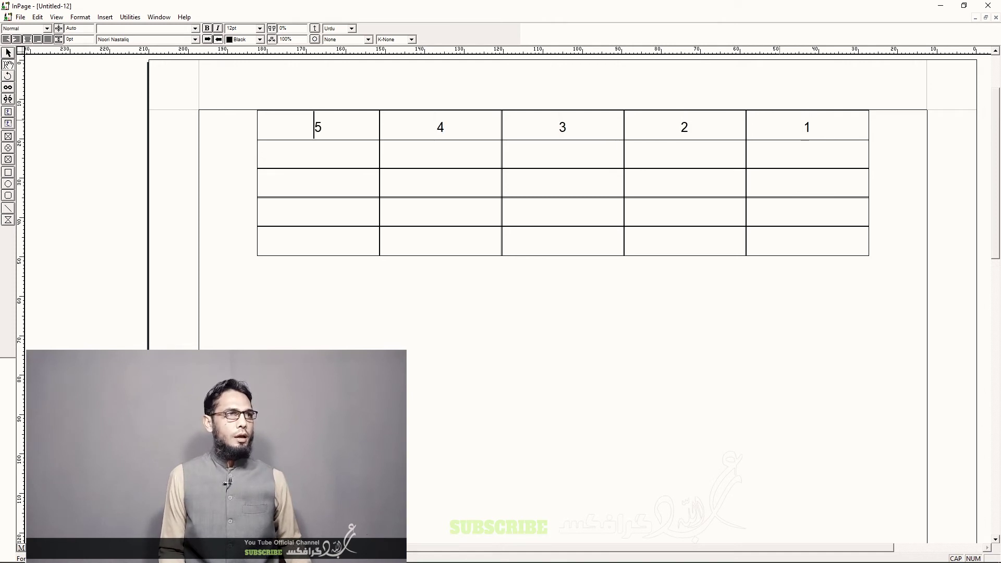
left_click_drag(787, 125, 339, 129)
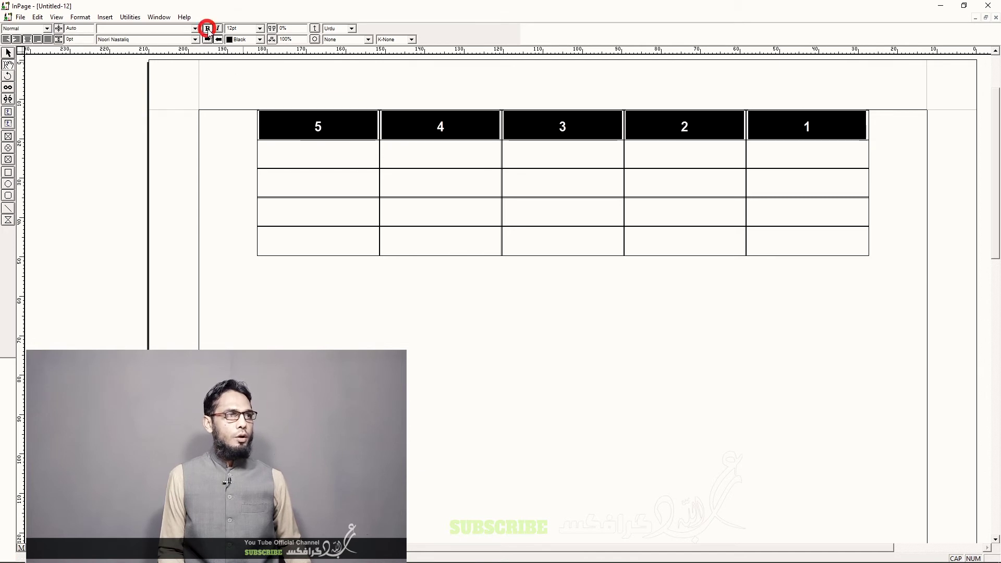
Select all cells of the column numbered 4.
left_click_drag(429, 123, 435, 232)
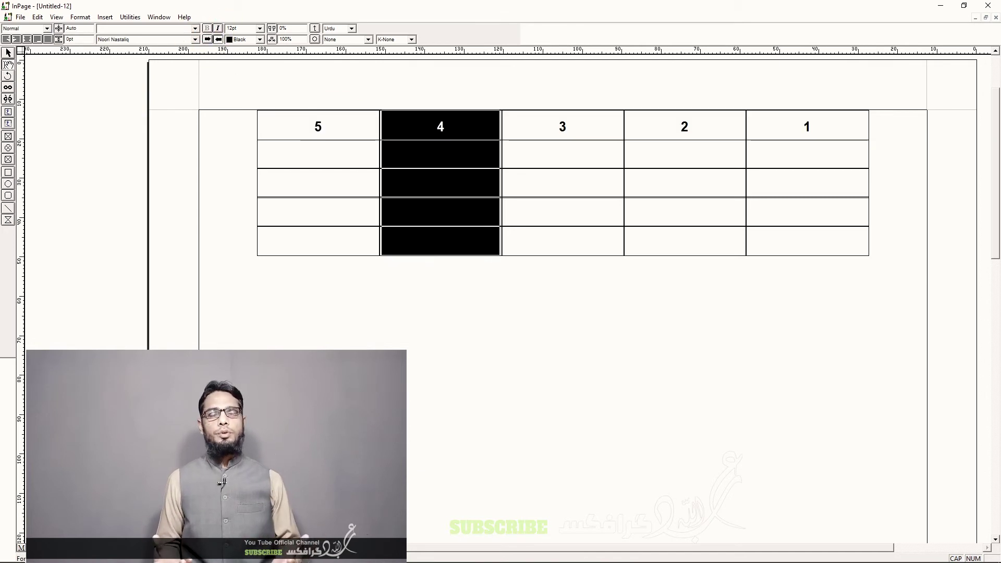